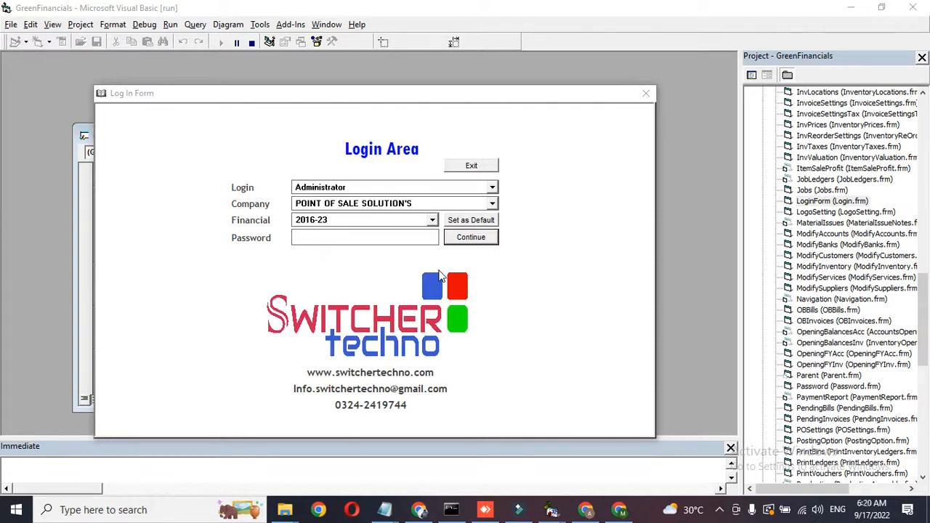
Step: Attempt an Administrator login for financial year 2016-23 and dismiss the 'Expired' error
left_click(432, 221)
left_click(414, 243)
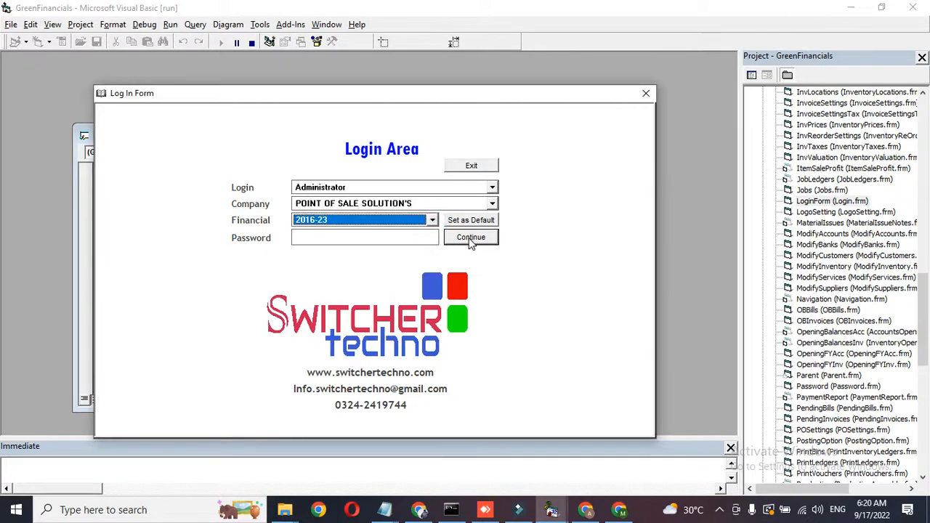
left_click(418, 188)
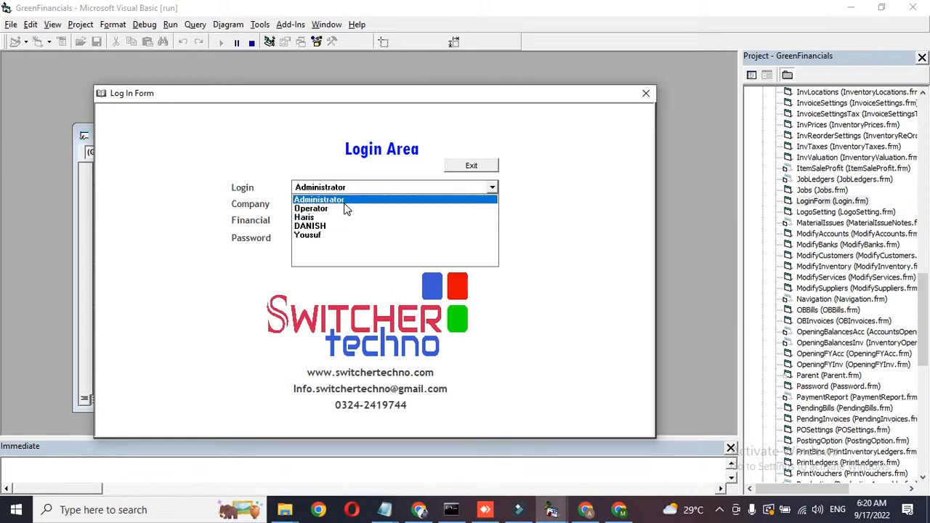
left_click(320, 202)
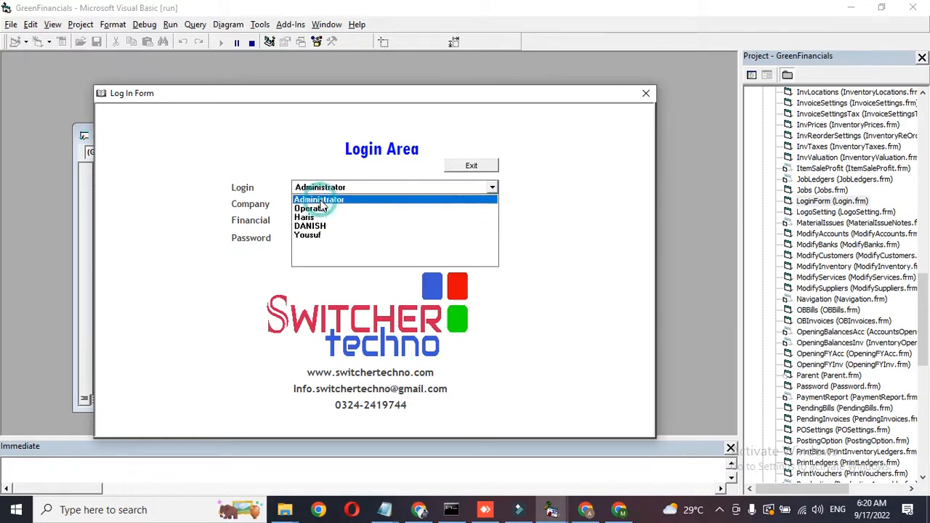
left_click(344, 245)
key("Return")
Step: Stop the program and change the LoginForm usage limit from 250 to 5000 in code
left_click(252, 42)
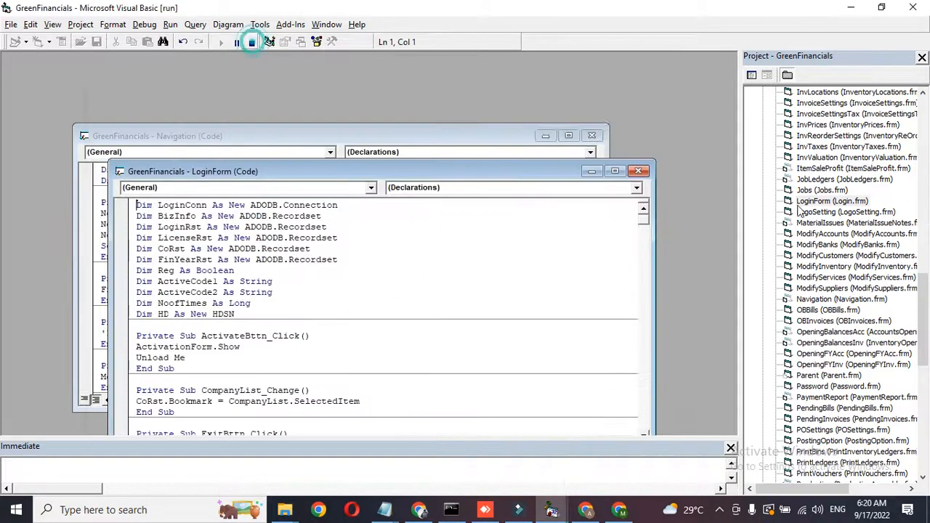
left_click(861, 147)
key("l")
key("Return")
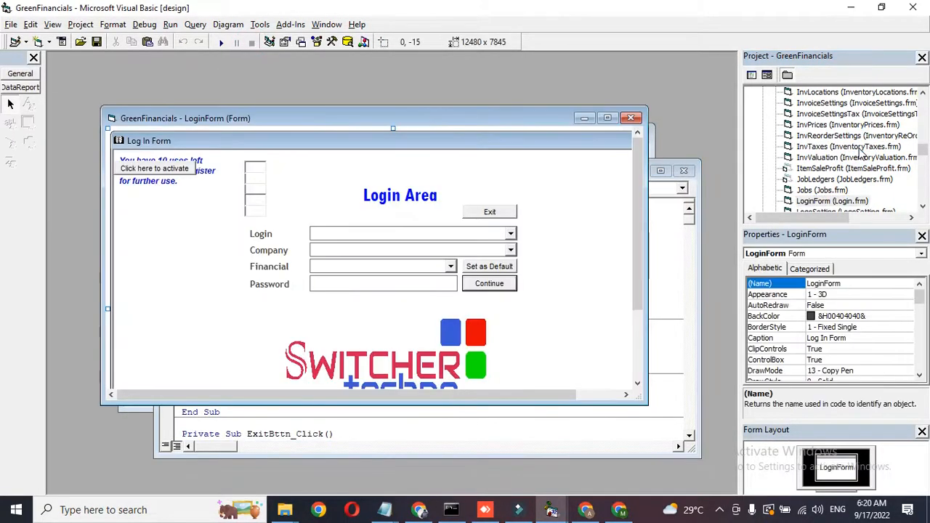
double_click(473, 296)
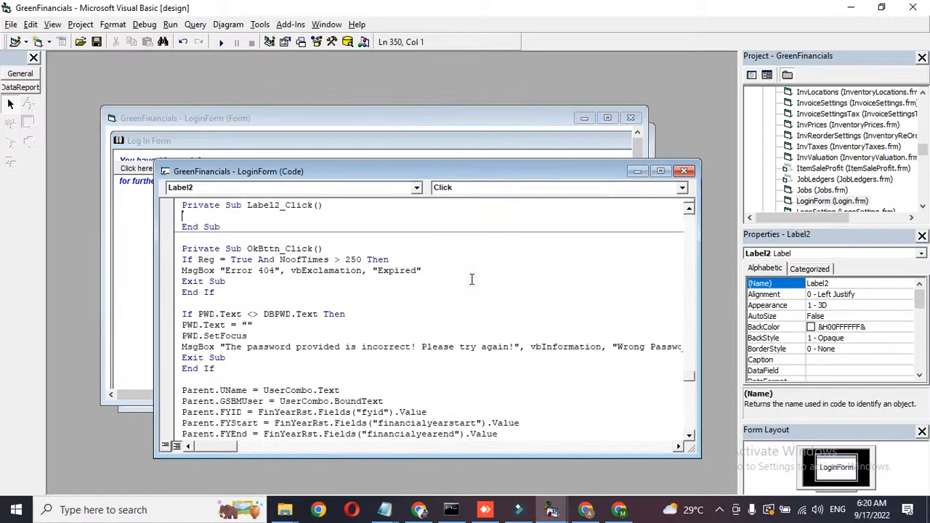
double_click(353, 258)
type("5000")
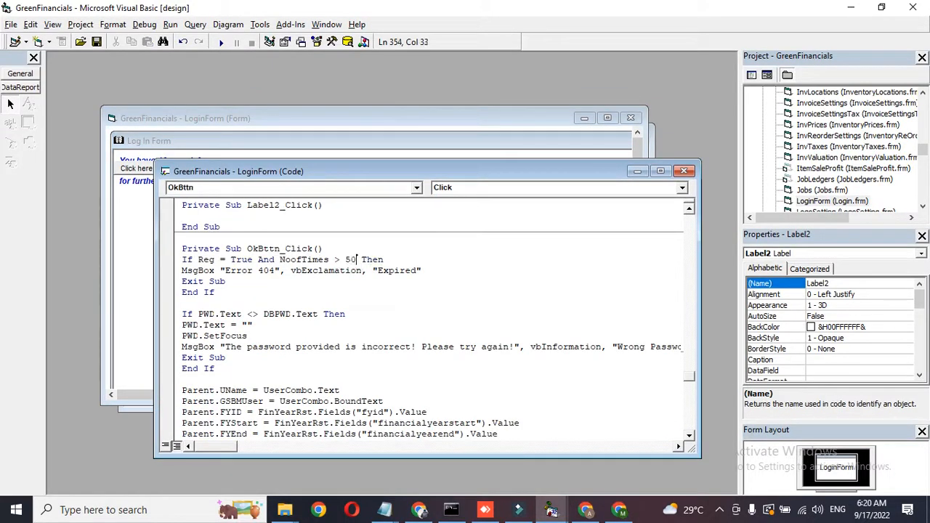
Step: Run the program with F5 and log in as Administrator with the password
key("F5")
key("Return")
type("xxx")
key("Return")
key("Return")
type("xxx")
key("Return")
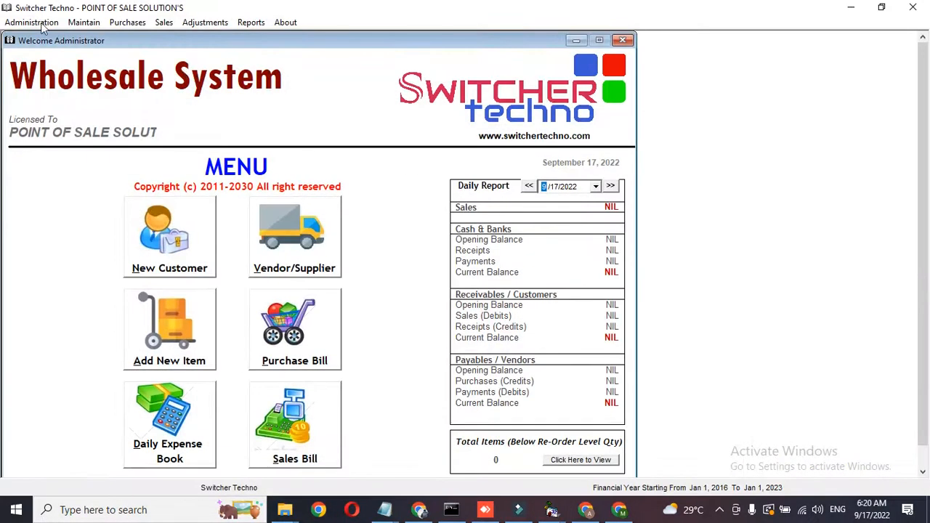
Step: Open the inventory items window from administration and browse the GENERAL ITEMS and Opitcal categories
left_click(21, 22)
left_click(42, 123)
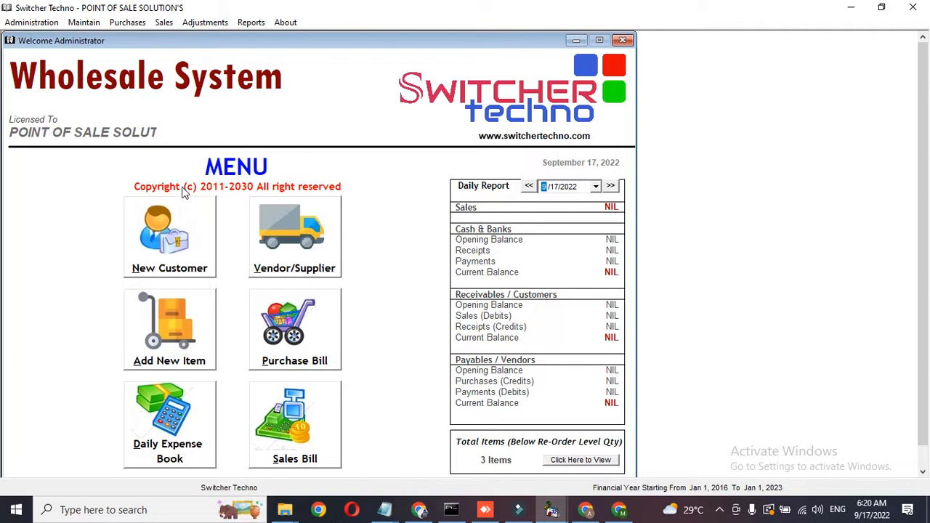
left_click(203, 323)
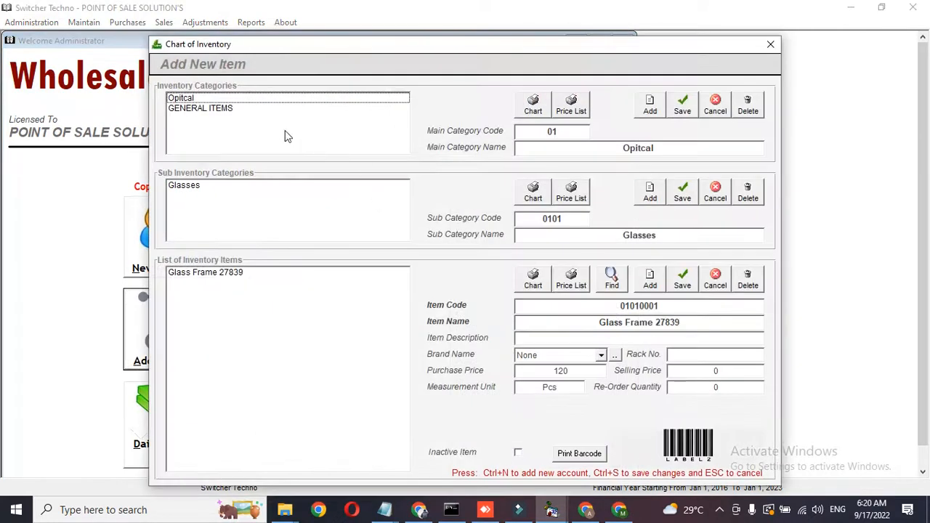
left_click(242, 108)
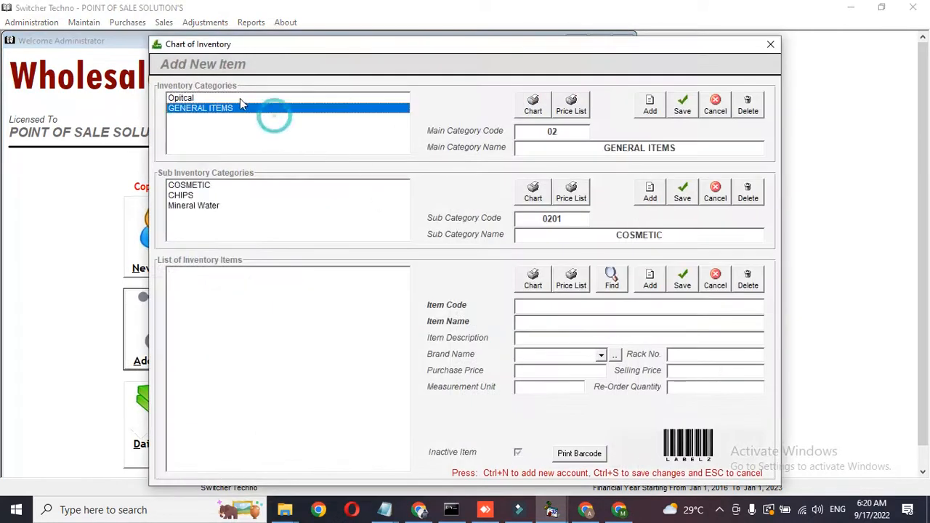
left_click(239, 97)
left_click(239, 109)
Step: Create and save a new inventory category named Garments
left_click(650, 104)
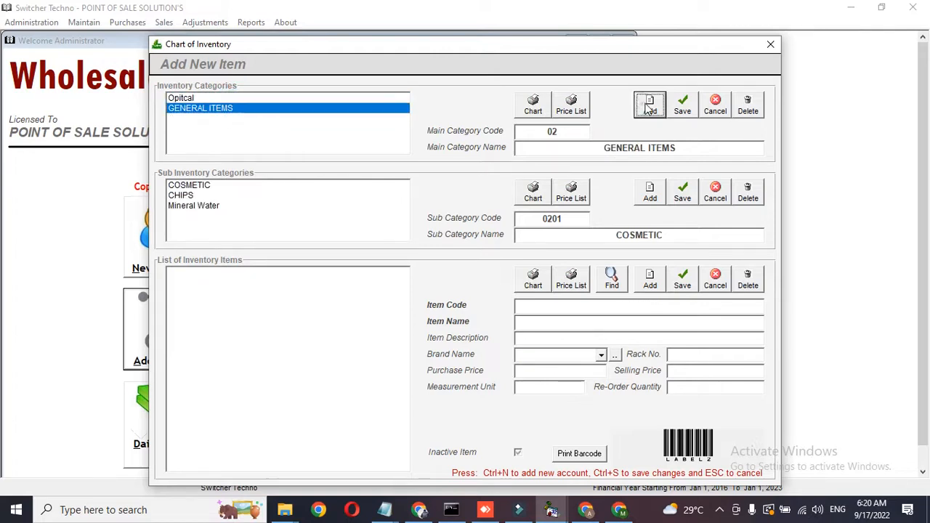
type("0")
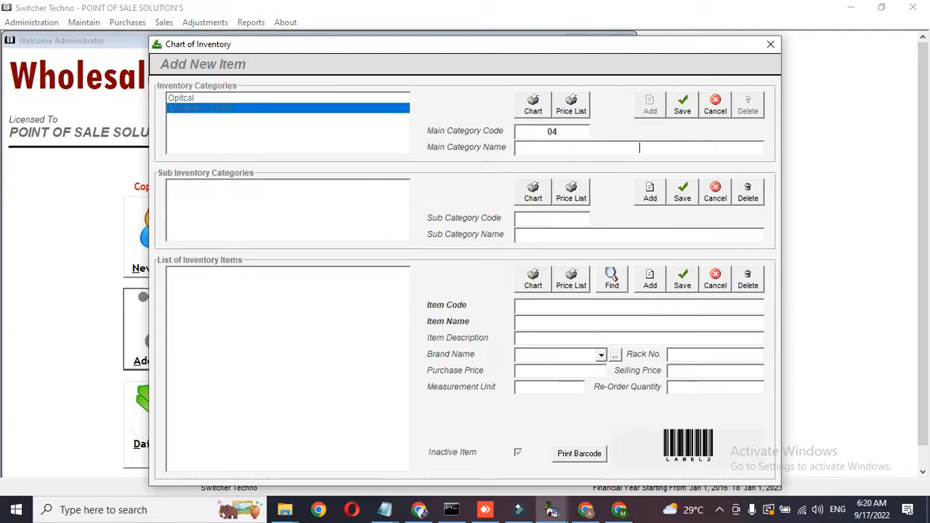
type("Garments")
left_click(682, 103)
Step: Add Man, Women and Kids sub-categories under Garments, then select Man
left_click(340, 129)
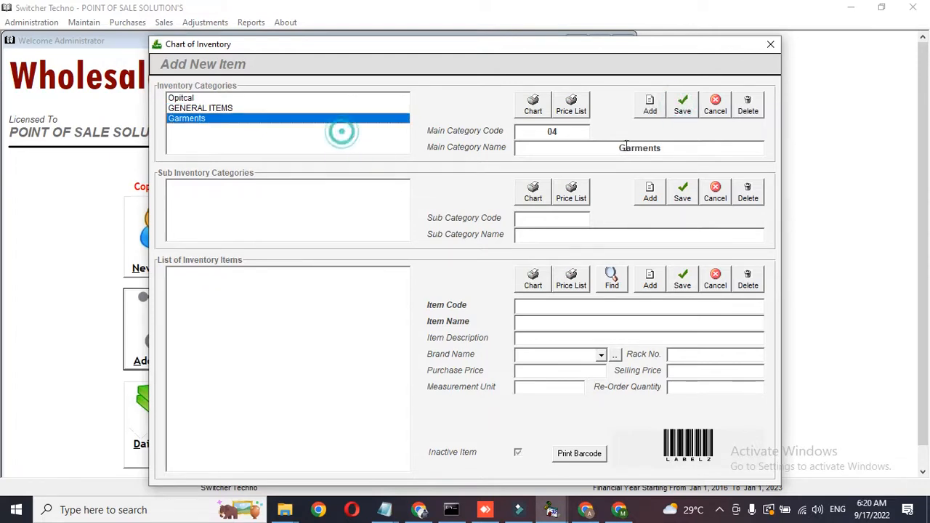
left_click(650, 193)
type("Man")
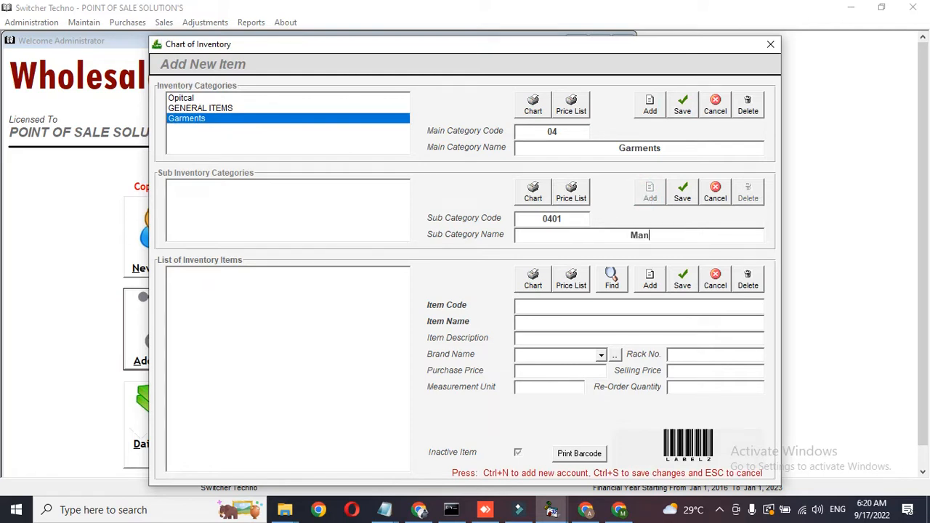
left_click(683, 193)
left_click(650, 193)
type("Women")
left_click(683, 192)
left_click(652, 194)
left_click(674, 194)
left_click(318, 198)
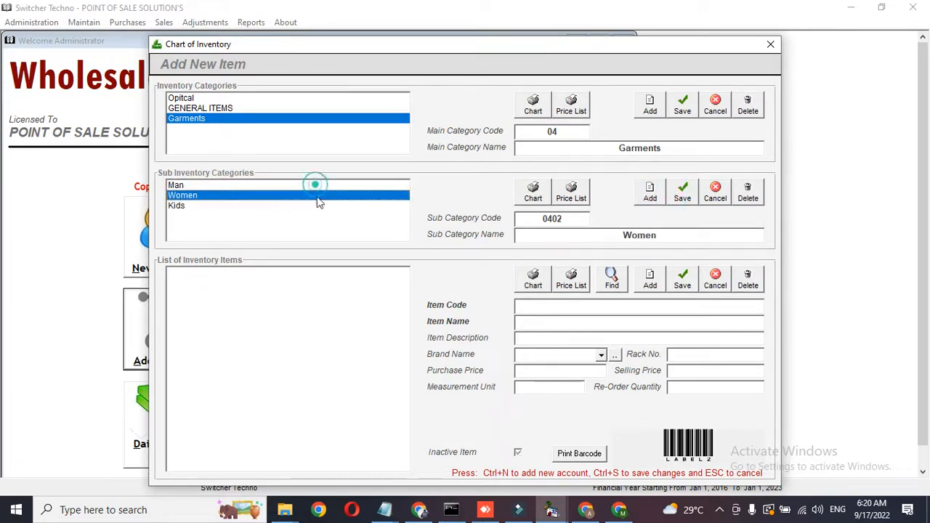
left_click(373, 186)
Step: Start a new Man item named 'Levis Shirt XL Black Color' with brand None
left_click(650, 280)
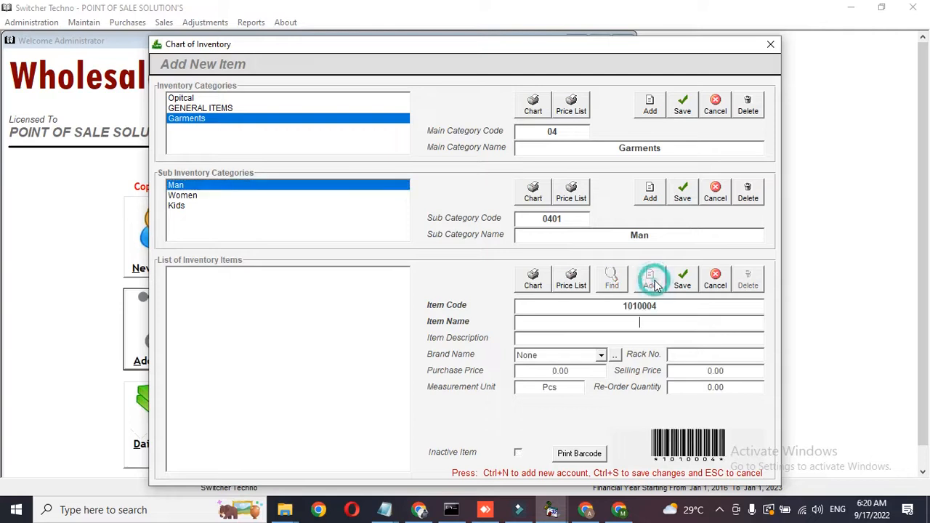
type("Levis ")
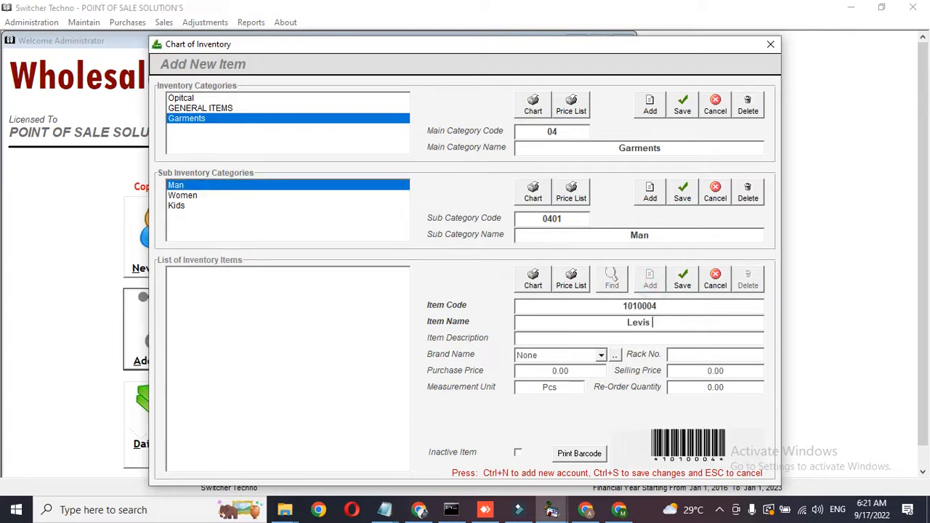
type("Shirt XL Black Color")
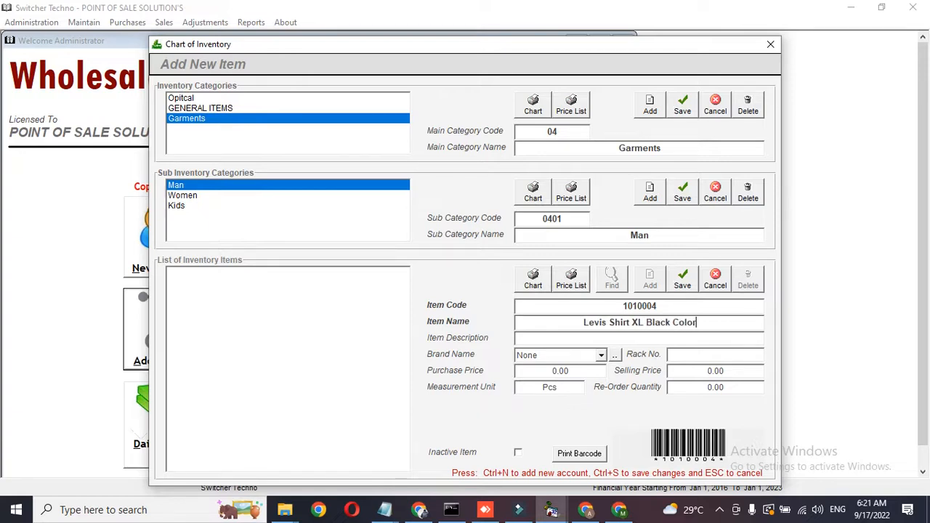
left_click(646, 324, "shift")
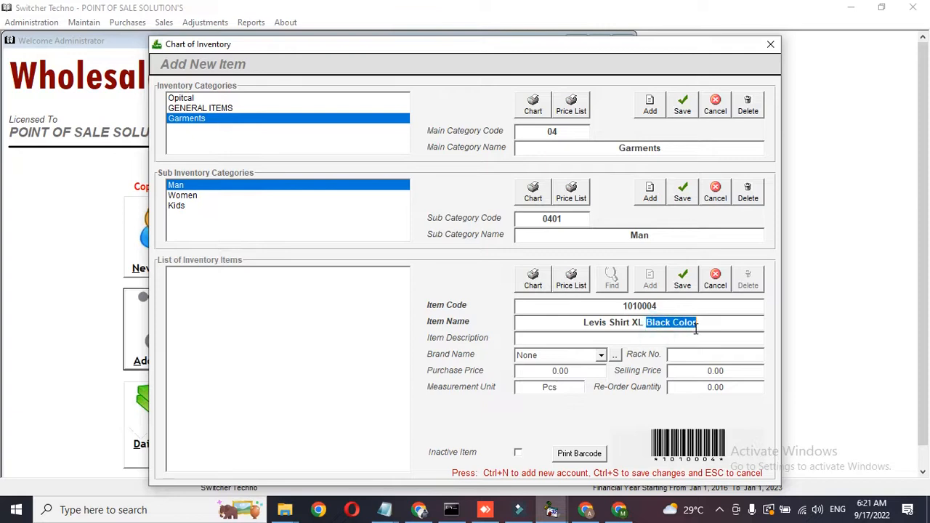
left_click(697, 333)
left_click(627, 337)
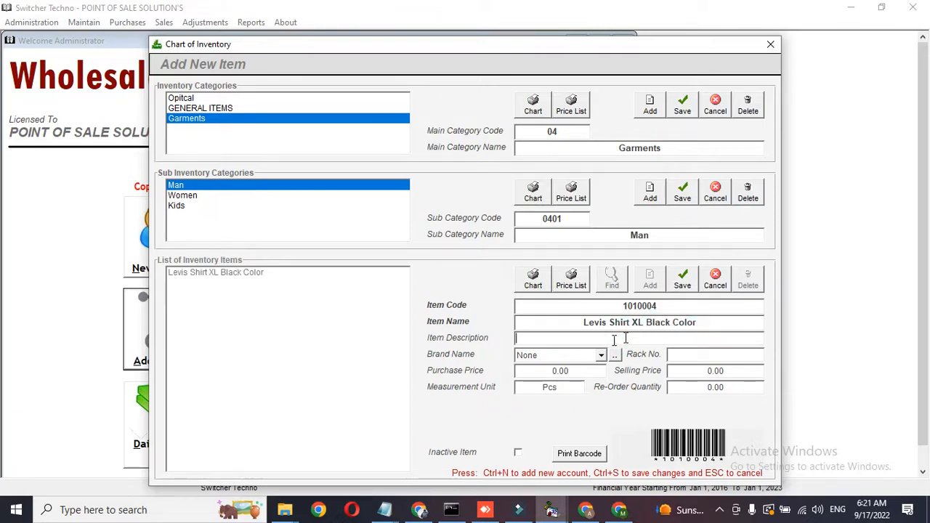
left_click(601, 355)
left_click(601, 357)
left_click(687, 354)
Step: Set purchase price 1200 and selling price 1500, save the item, and preview its barcode label
left_click(582, 371)
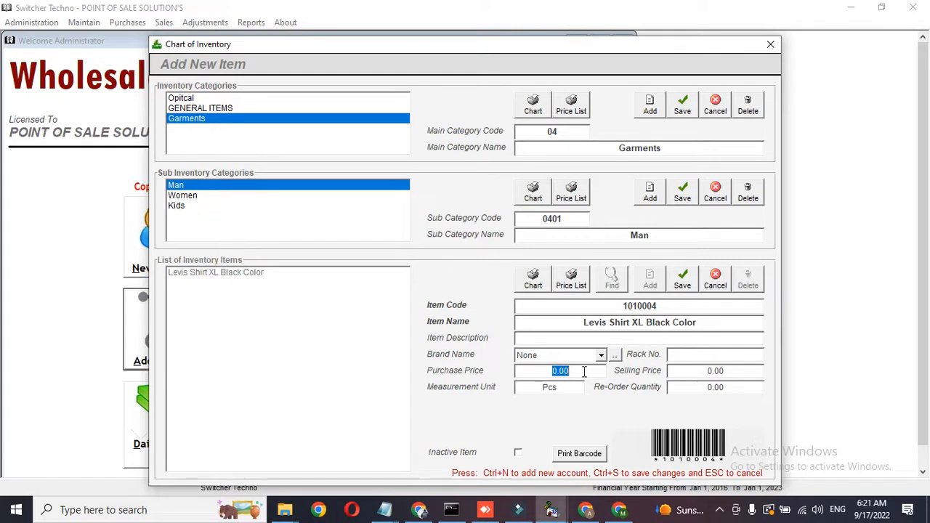
type("1200")
key("Tab")
type("1500")
left_click(696, 391)
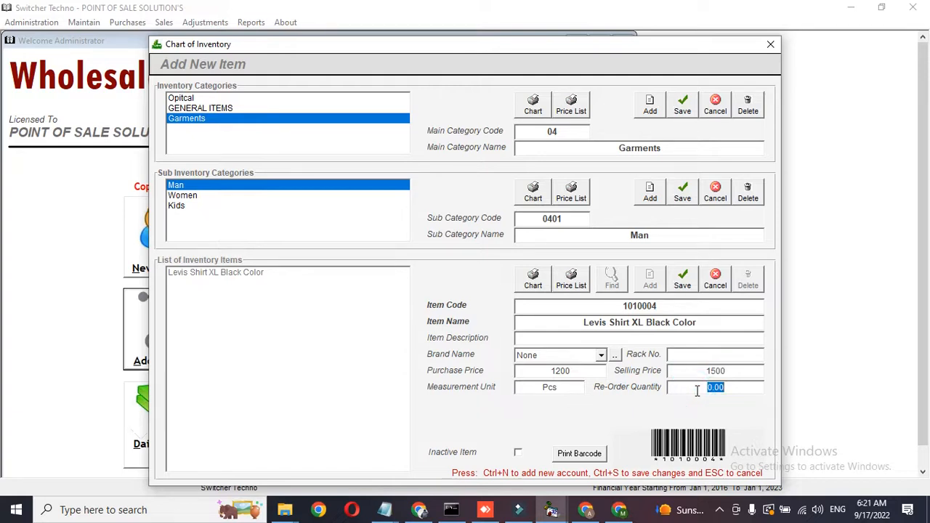
left_click(683, 289)
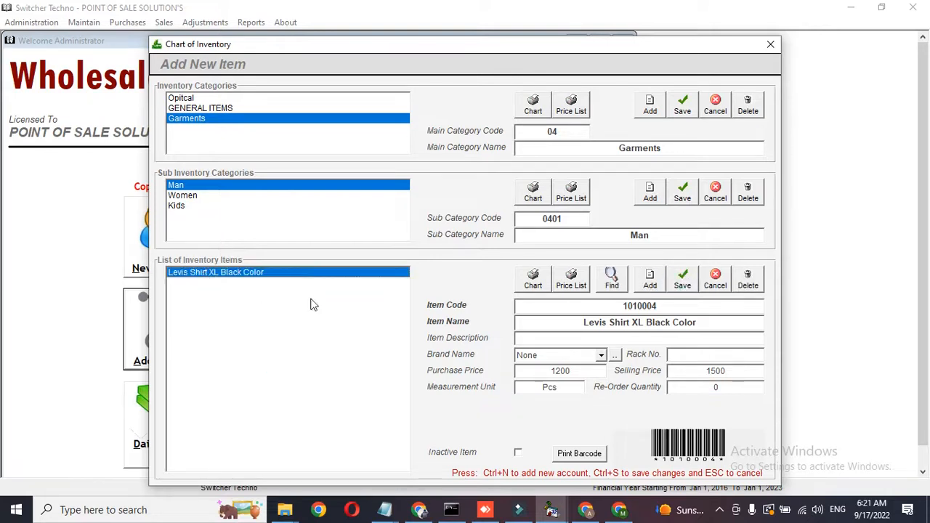
left_click(592, 454)
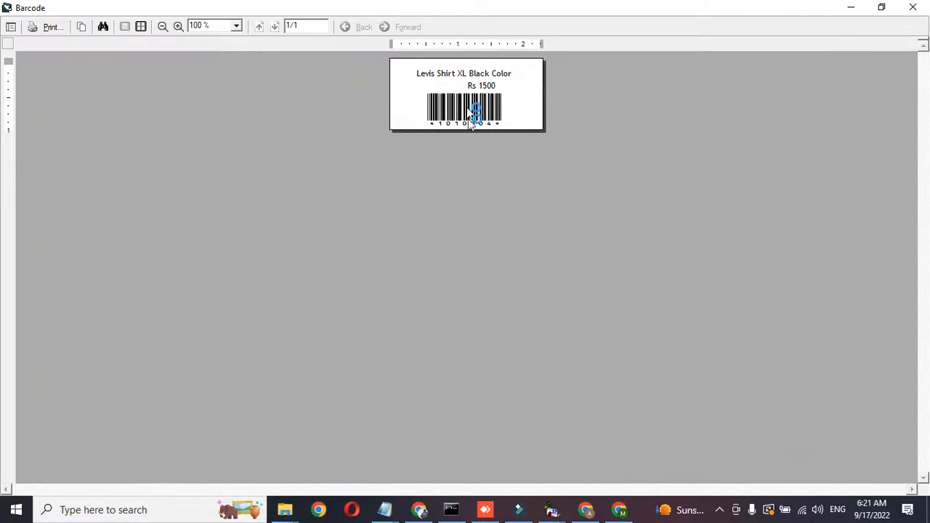
Step: Close the barcode label preview without printing and cancel a stray new item entry
left_click(48, 27)
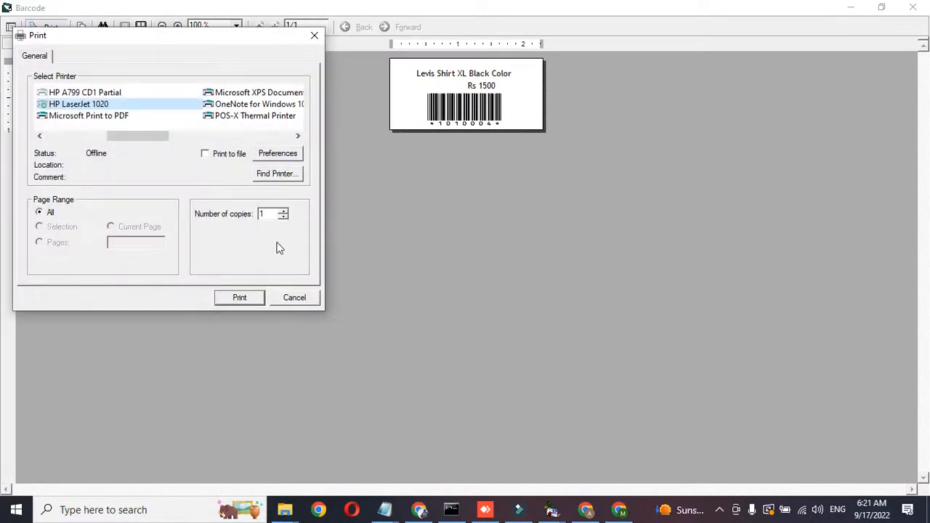
left_click(290, 299)
left_click(914, 9)
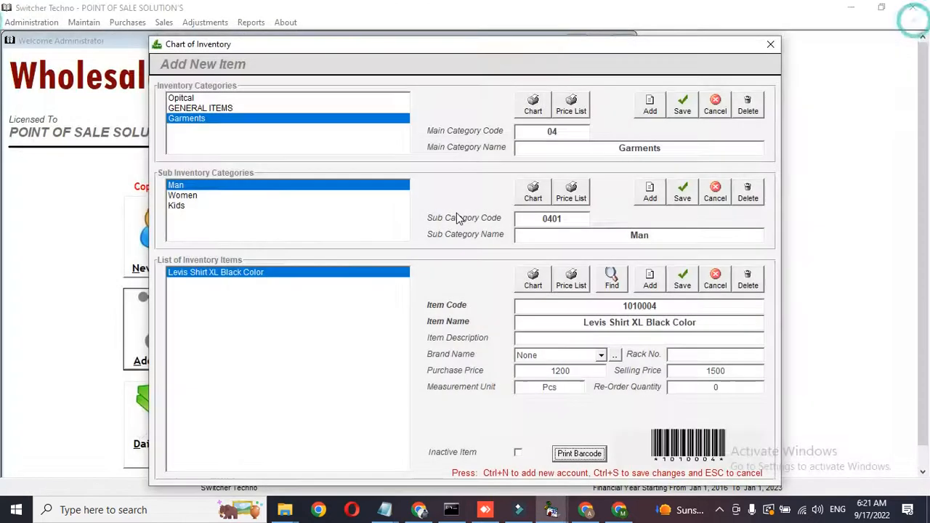
left_click(650, 280)
left_click(716, 280)
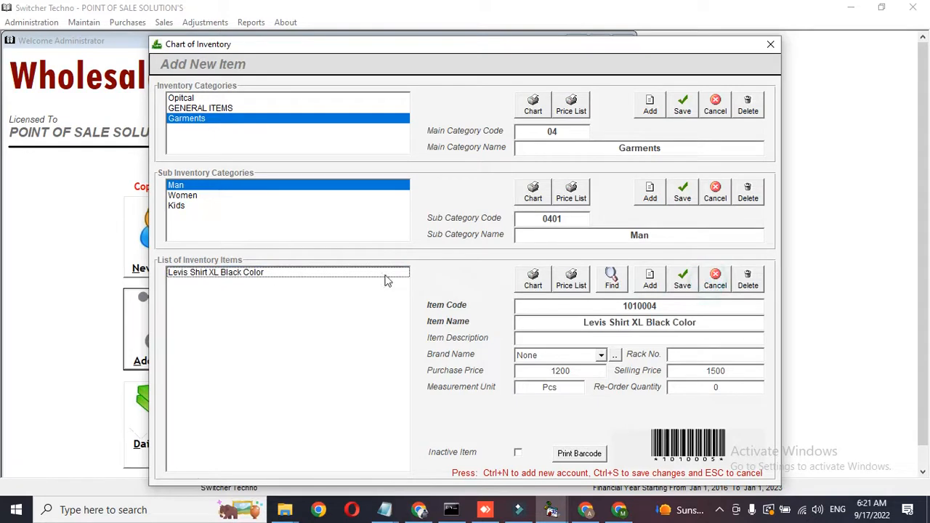
Step: Check the Women, Kids and Man sub-categories, view the Levis shirt under Man, and close the chart
left_click(243, 196)
left_click(243, 206)
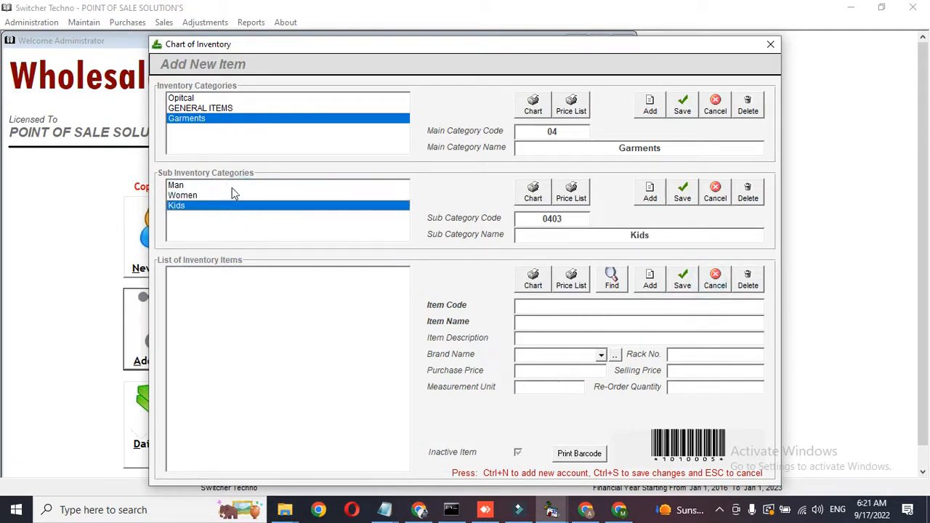
left_click(225, 185)
left_click(298, 272)
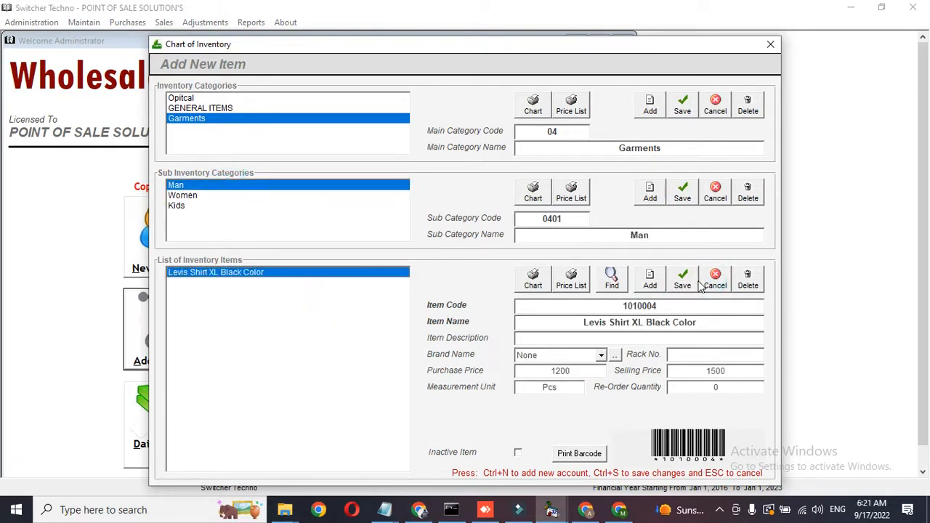
left_click(770, 44)
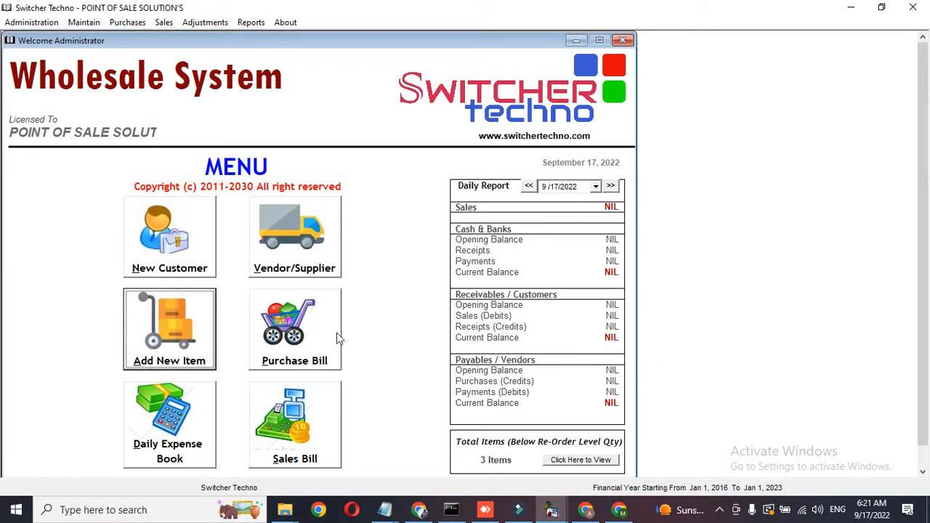
left_click(294, 351)
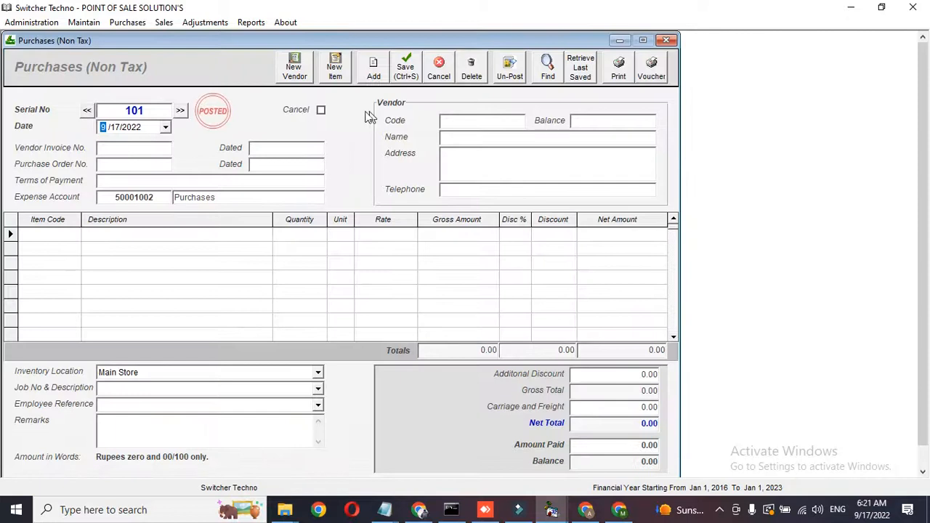
Step: Look through purchase entry types, then open the Vendors / Suppliers list showing credit vendors
left_click(127, 24)
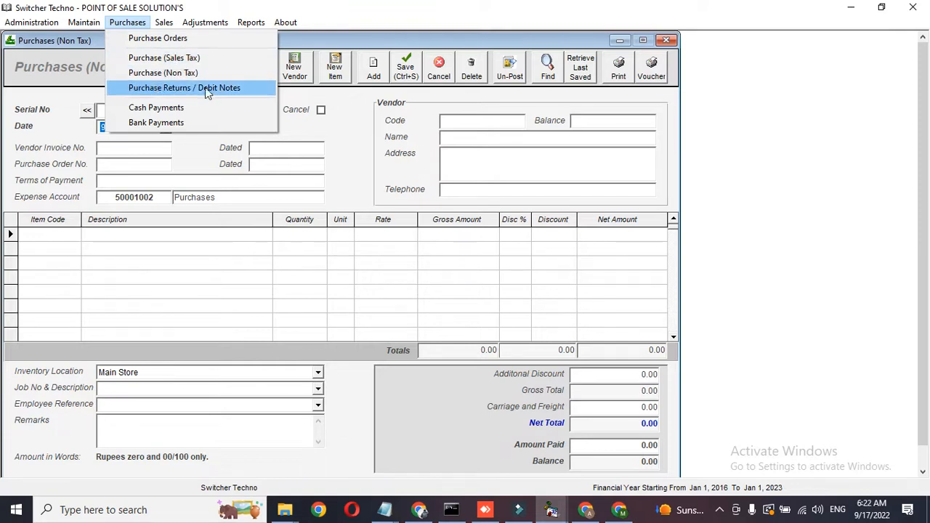
left_click(223, 139)
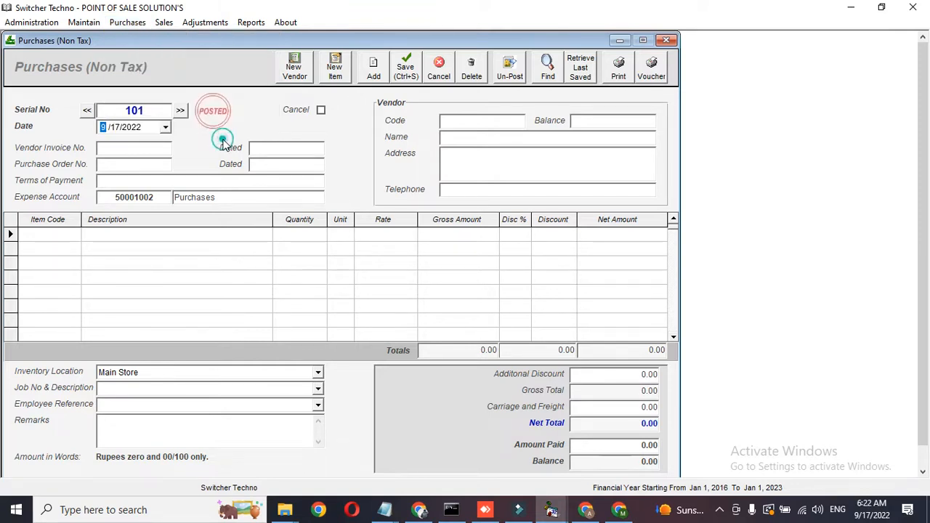
left_click(468, 122)
left_click(304, 76)
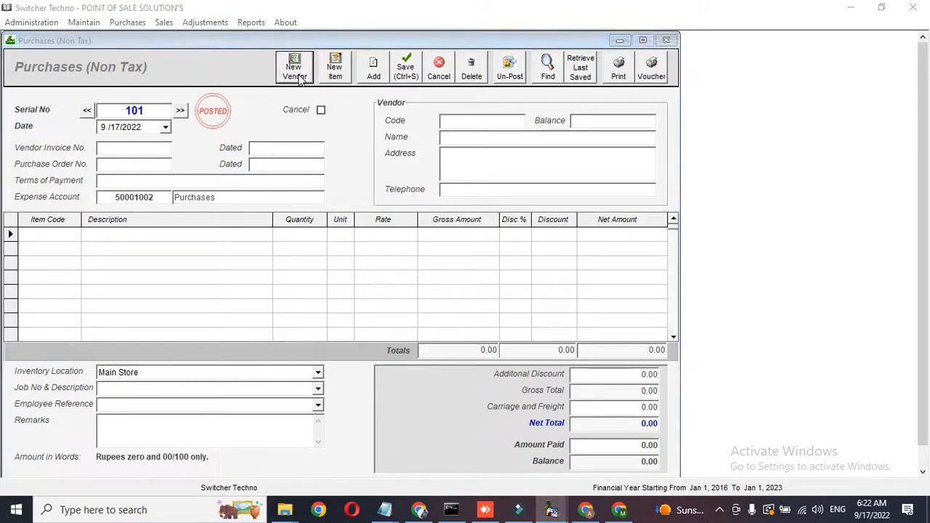
left_click(261, 117)
left_click(237, 104)
left_click(237, 120)
left_click(226, 107)
left_click(227, 115)
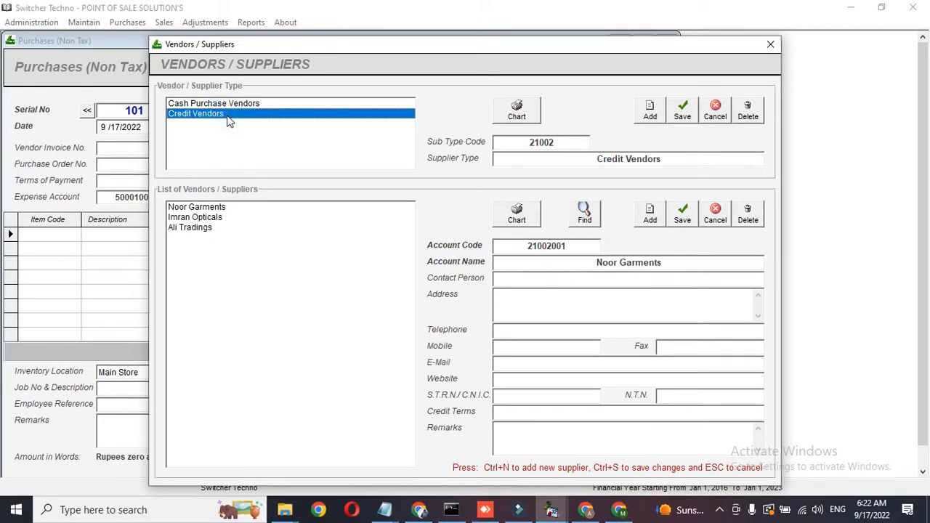
Step: Inspect the Noor Garments and Ali Tradings vendor accounts, then close the Vendors window
left_click(223, 207)
left_click(231, 228)
left_click(652, 220)
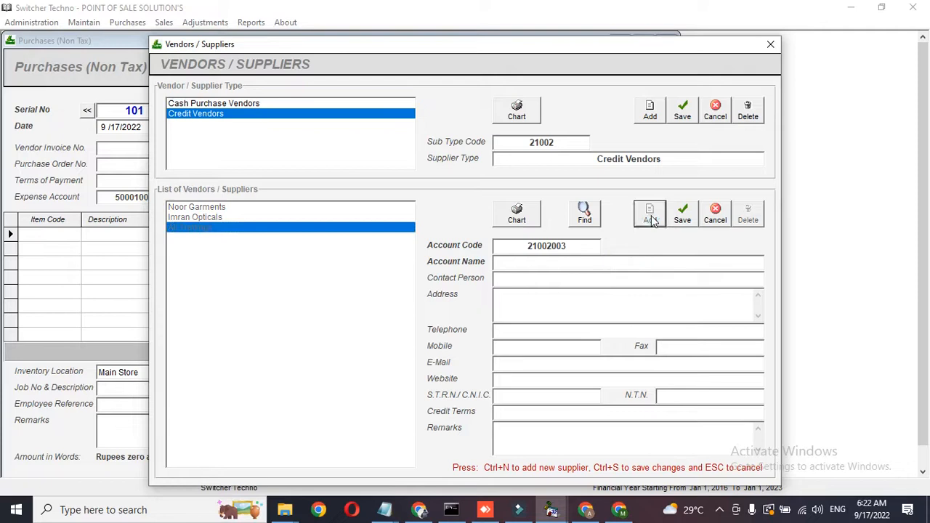
left_click(715, 215)
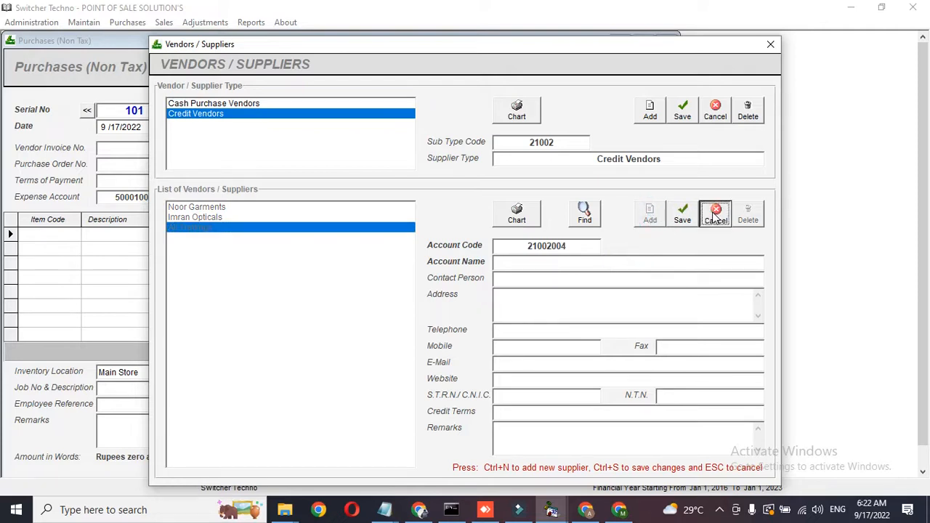
left_click(770, 44)
Step: Set Noor Garments as the bill's vendor with invoice number 9939 and start the first item lookup
left_click(504, 118)
type("no")
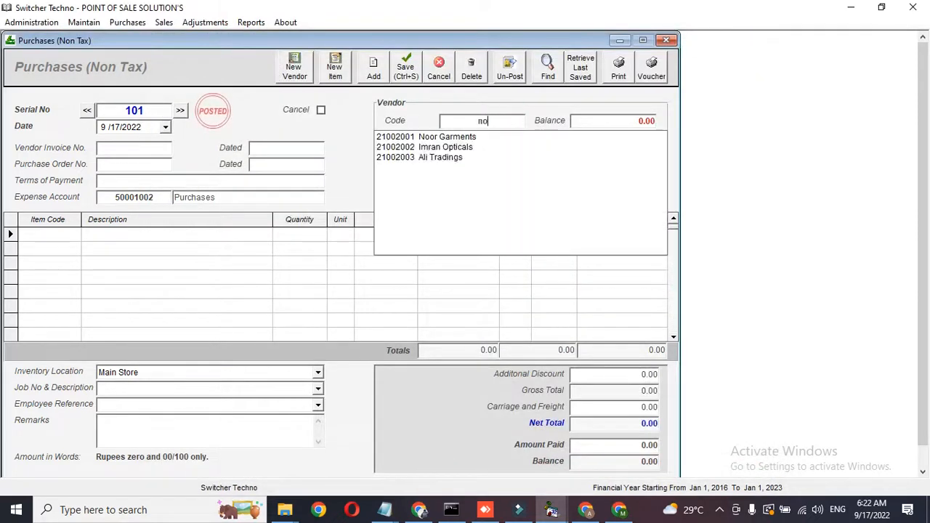
left_click(506, 138)
left_click(156, 149)
type("9939")
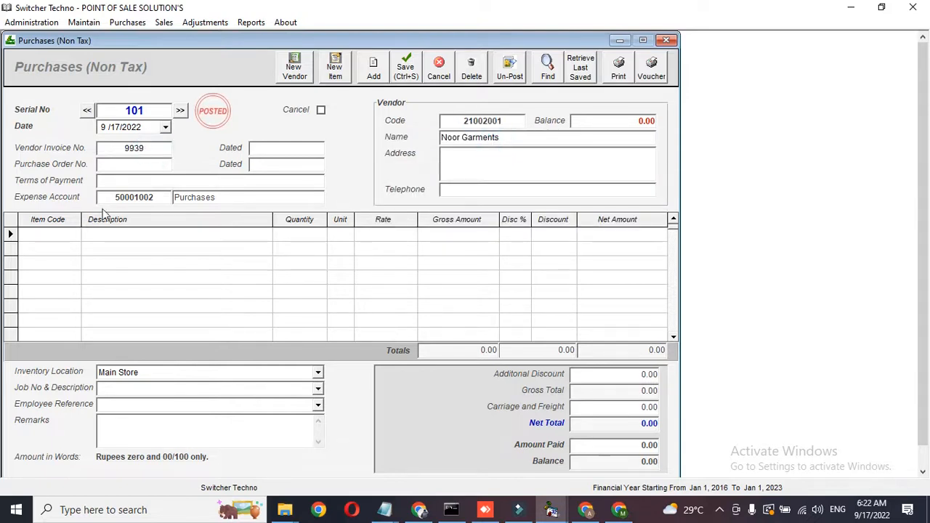
left_click(64, 233)
type("M")
key("Down")
key("Down")
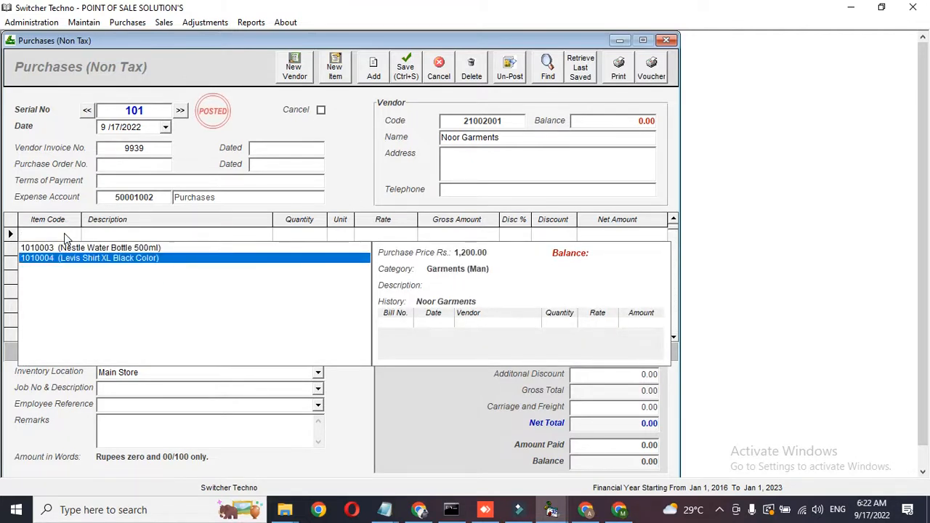
Step: Add 50 Levis Shirt XL Black Color at 1200 to the bill, giving a 60000 net total
key("Return")
key("Return")
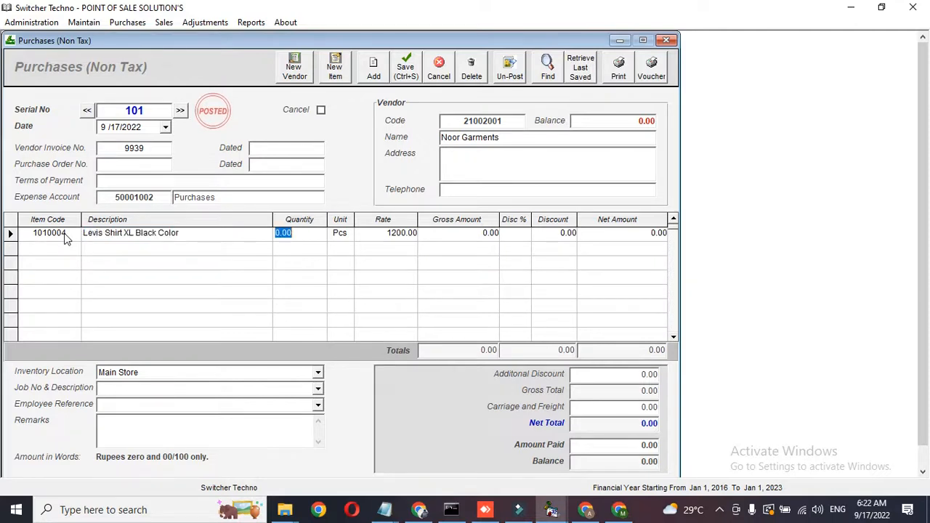
type("50")
key("Return")
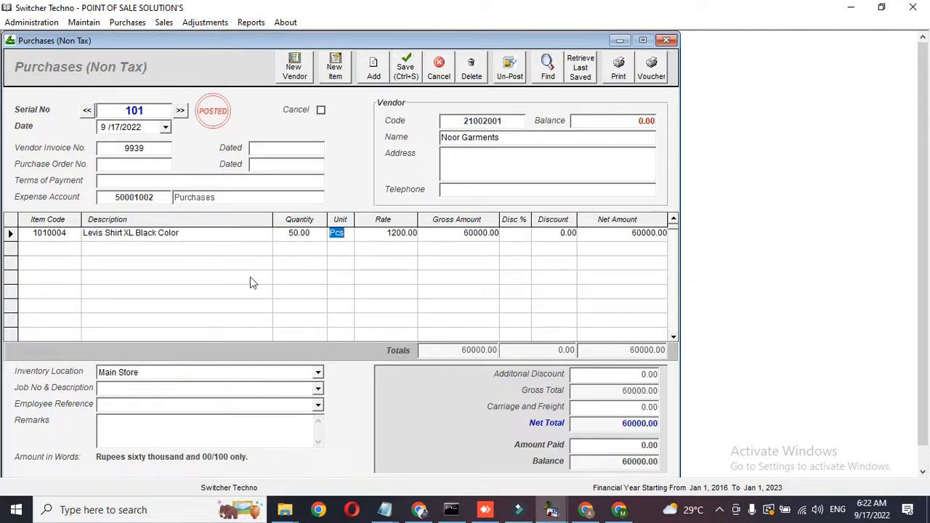
left_click(473, 240)
left_click(613, 426)
Step: Keep Main Store as the location, enter 30000 as amount paid, and save the bill for printing
left_click(318, 373)
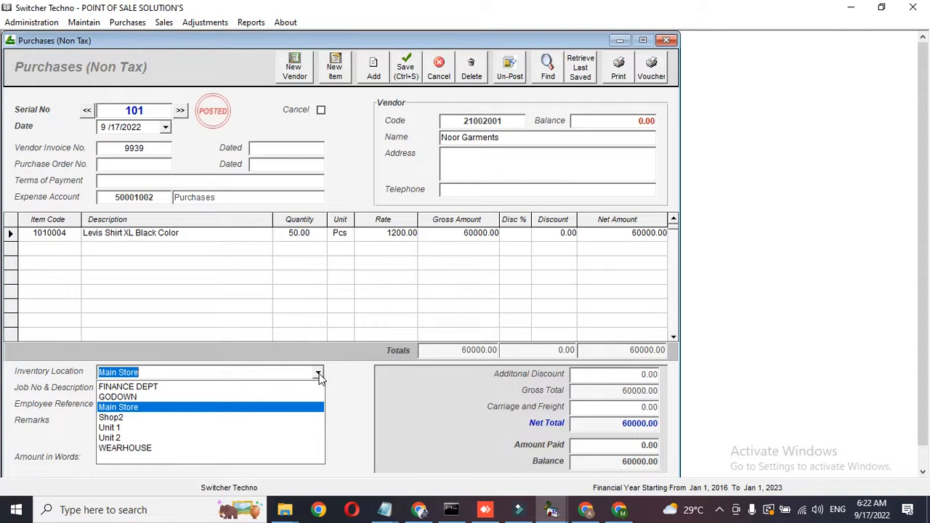
left_click(318, 376)
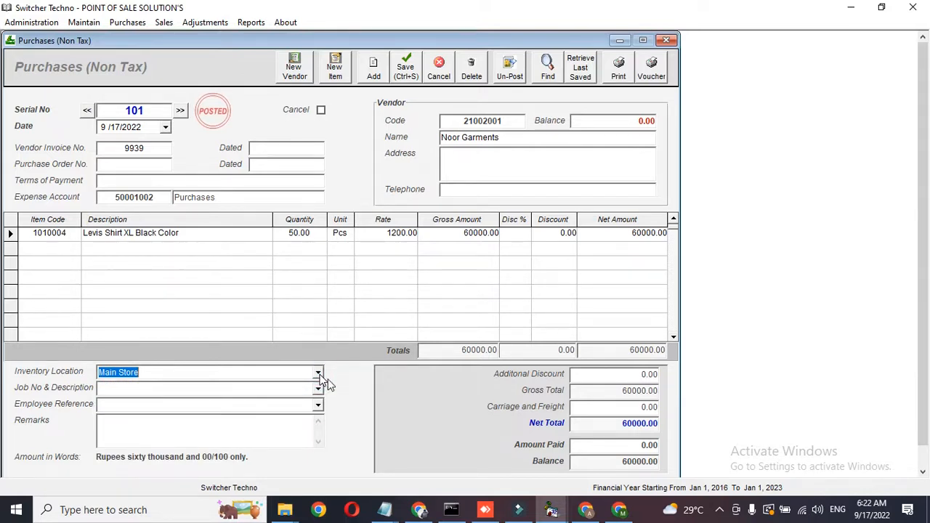
left_click(626, 450)
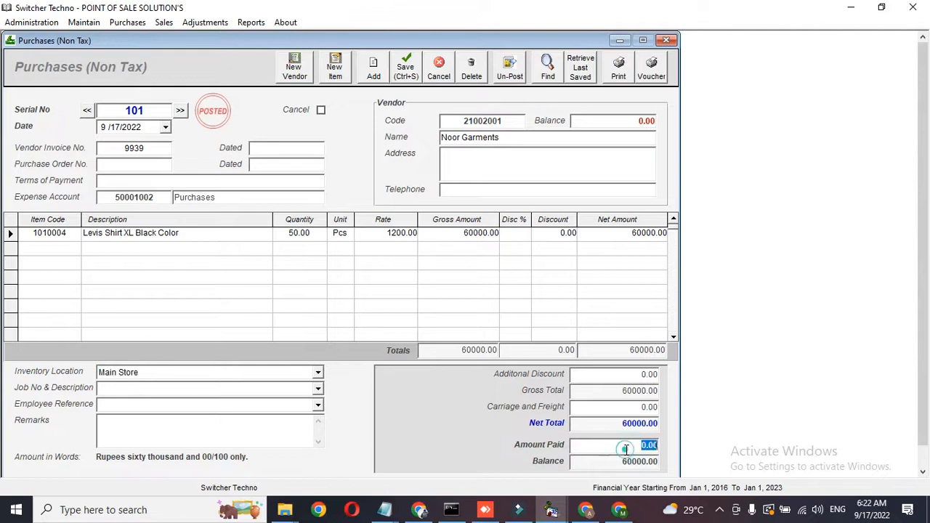
type("3000")
left_click(624, 63)
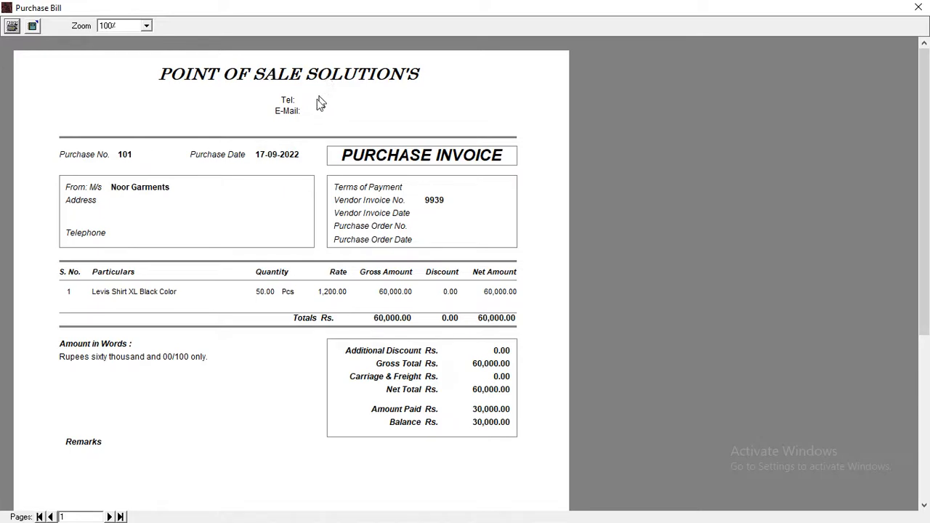
Step: Cancel printing the bill 101 purchase invoice and close its preview
left_click(12, 27)
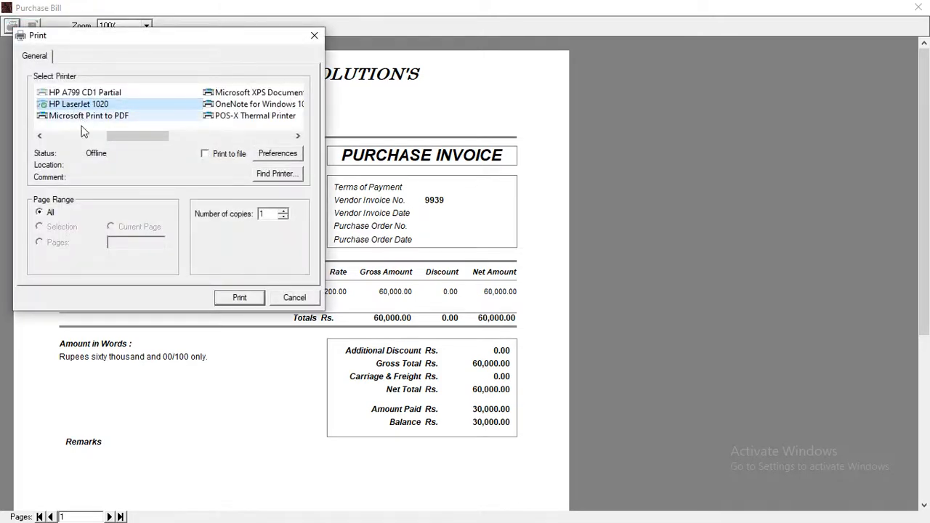
left_click(83, 135)
left_click(285, 296)
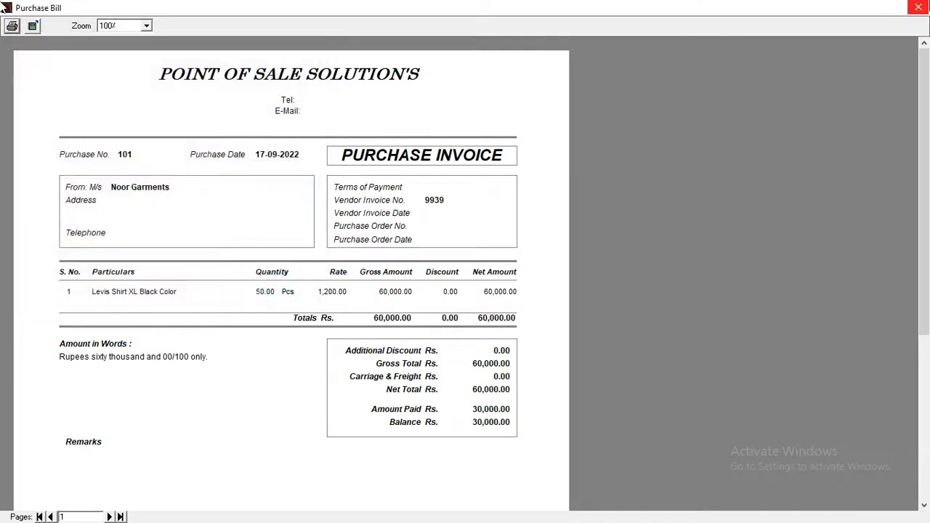
left_click(919, 8)
left_click(251, 22)
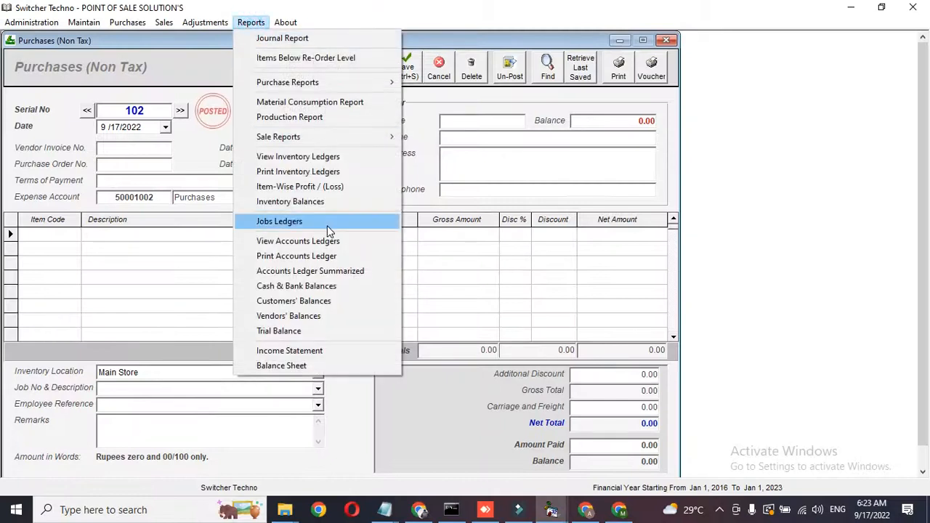
Step: Show inventory balances for all items, then filtered to Garments > Women, which finds no stock
left_click(322, 203)
left_click(530, 171)
left_click(530, 172)
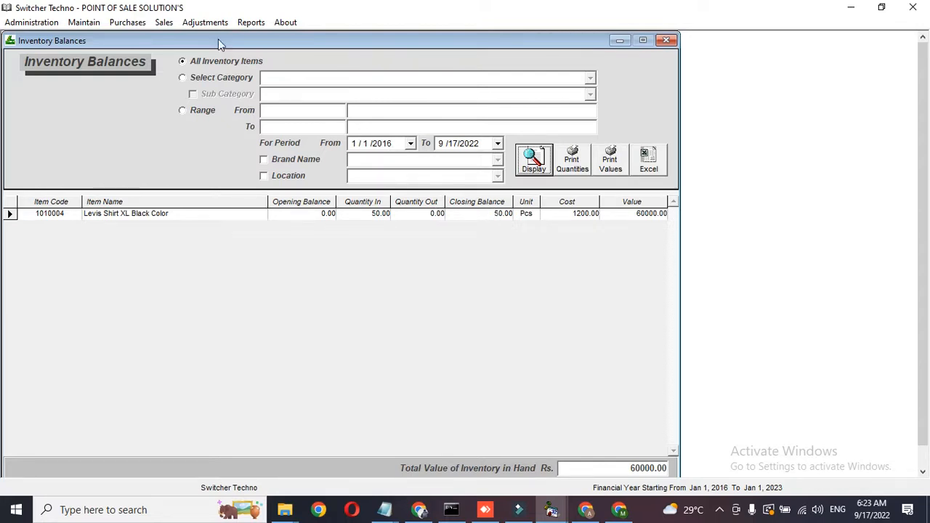
left_click(213, 75)
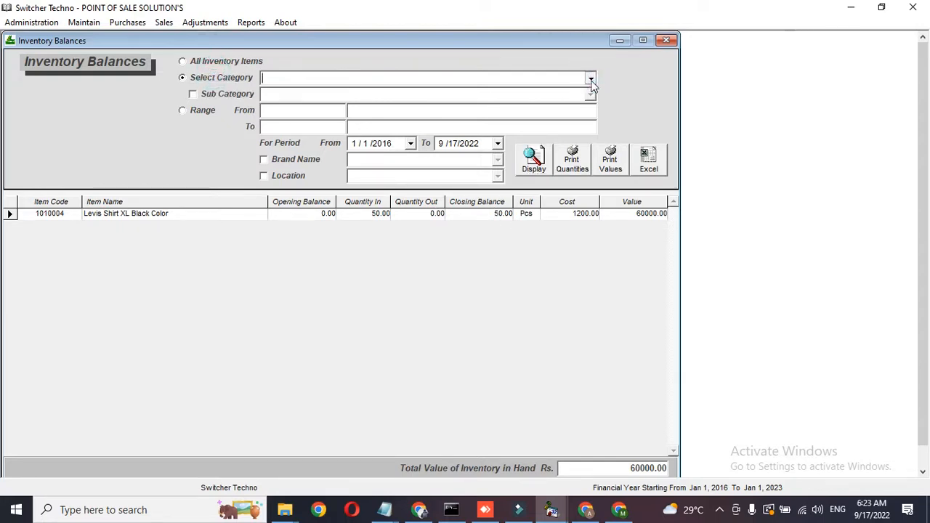
left_click(591, 78)
left_click(581, 93)
left_click(231, 95)
left_click(590, 93)
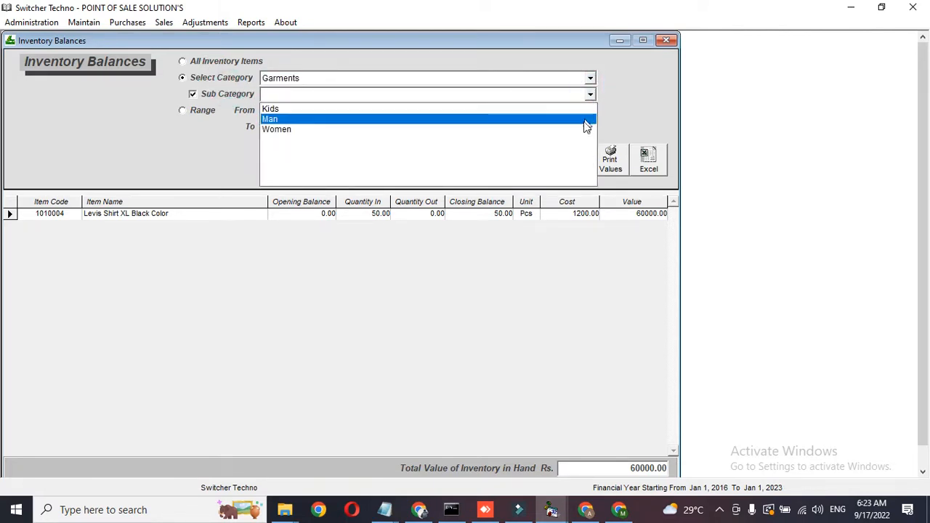
left_click(586, 119)
left_click(591, 95)
left_click(586, 128)
left_click(534, 159)
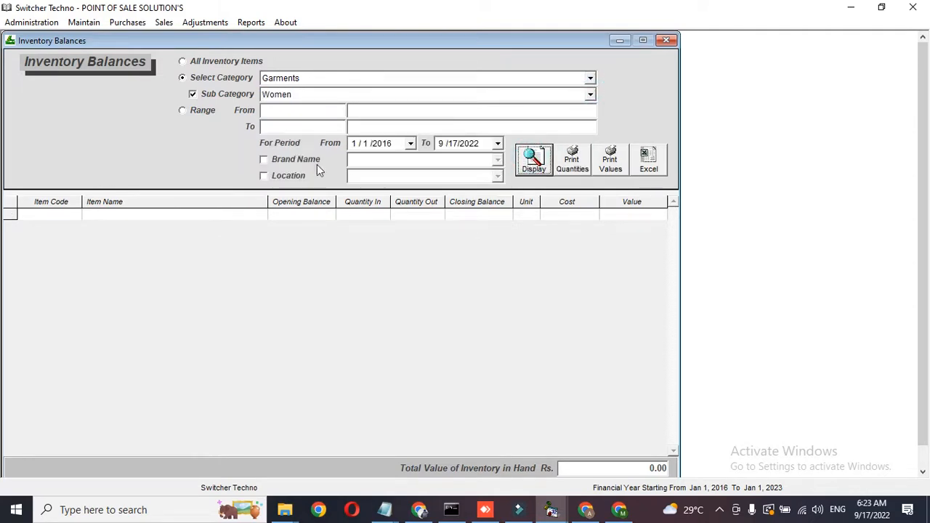
Step: Add a Main Store location filter, close the report and purchase windows, and start a counter sale
left_click(296, 175)
left_click(284, 175)
left_click(497, 176)
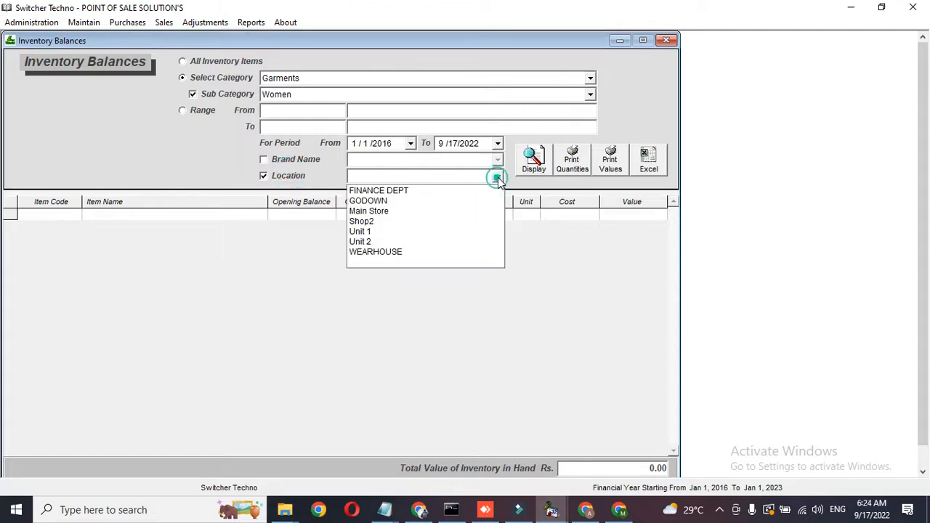
left_click(482, 212)
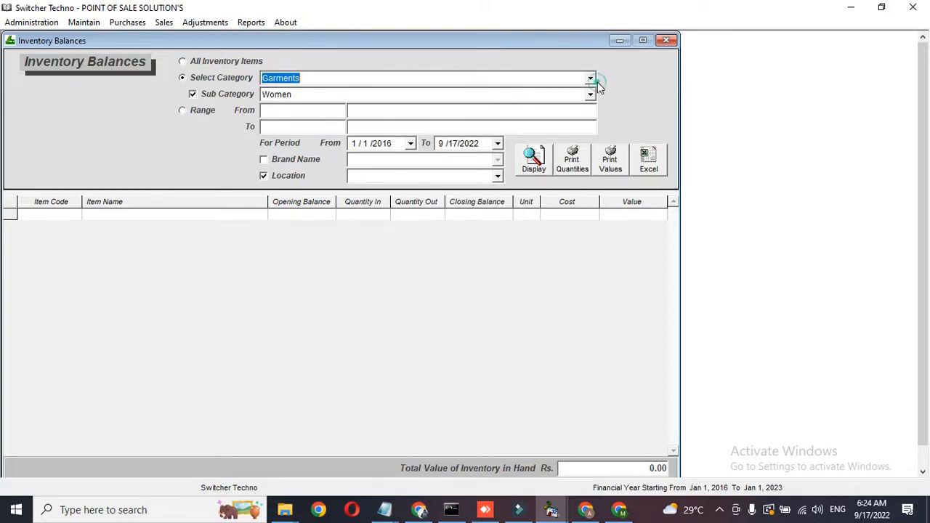
left_click(666, 40)
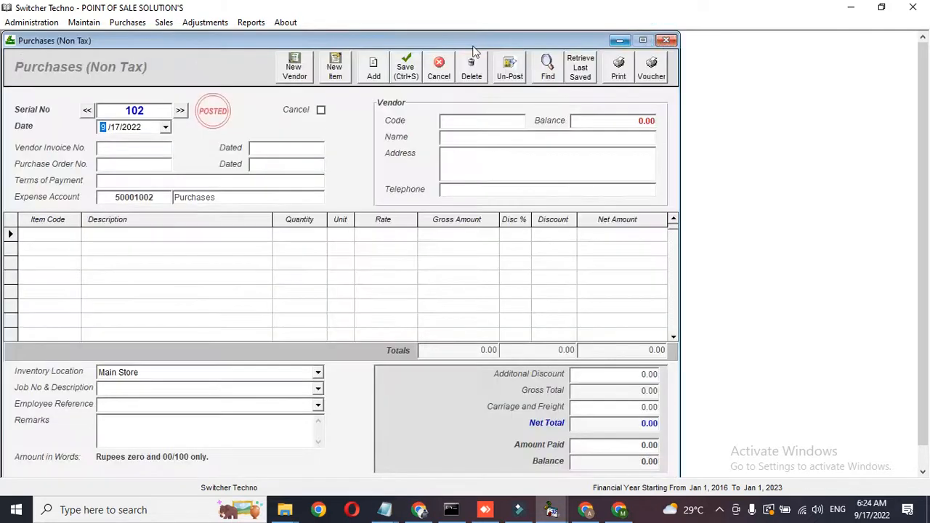
left_click(666, 40)
left_click(325, 446)
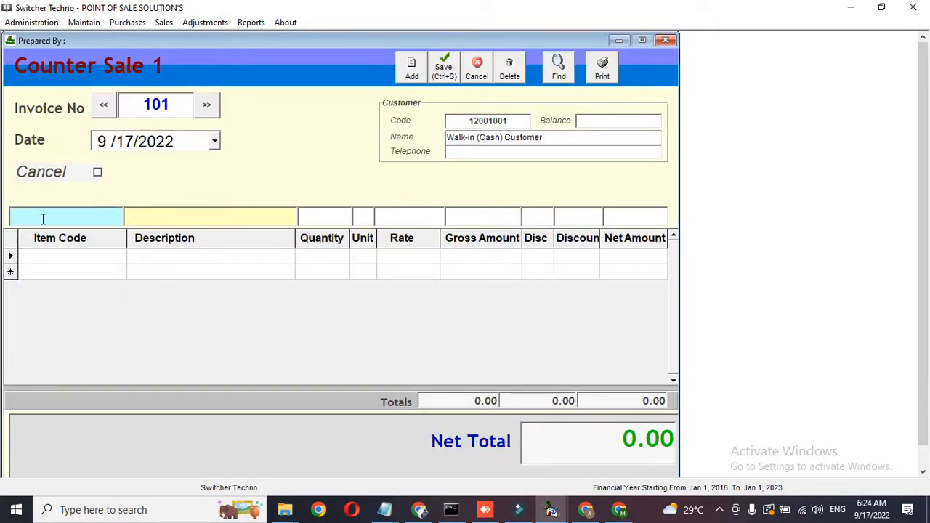
Step: Add 2 Levis Shirt XL Black Color (item 1010004) to the bill at 1500 each
left_click(56, 253)
type("s")
key("BackSpace")
type("le")
key("Down")
key("Down")
key("Return")
left_click(113, 208)
double_click(114, 211)
key("Return")
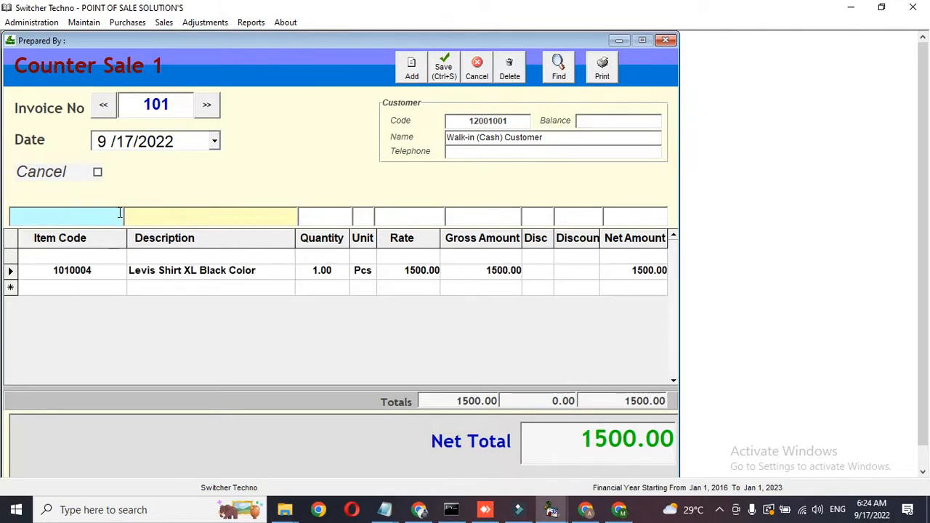
left_click(322, 271)
type("2")
key("Return")
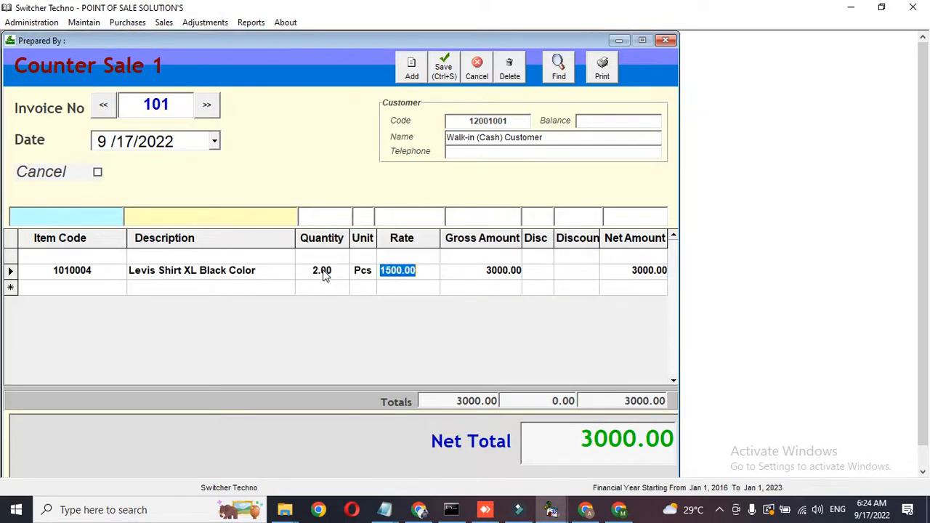
Step: Record 5000 cash received with 2000 change due, and print the bill
left_click(574, 274)
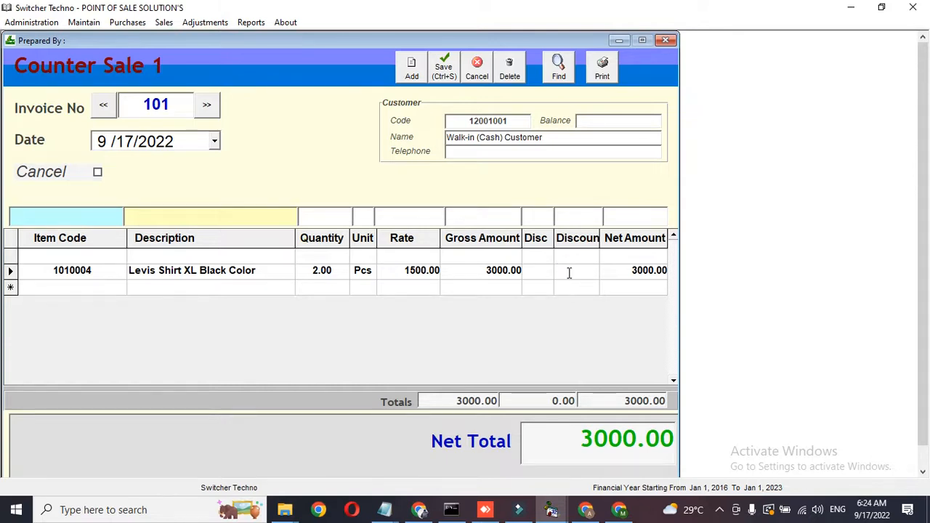
left_click(538, 274)
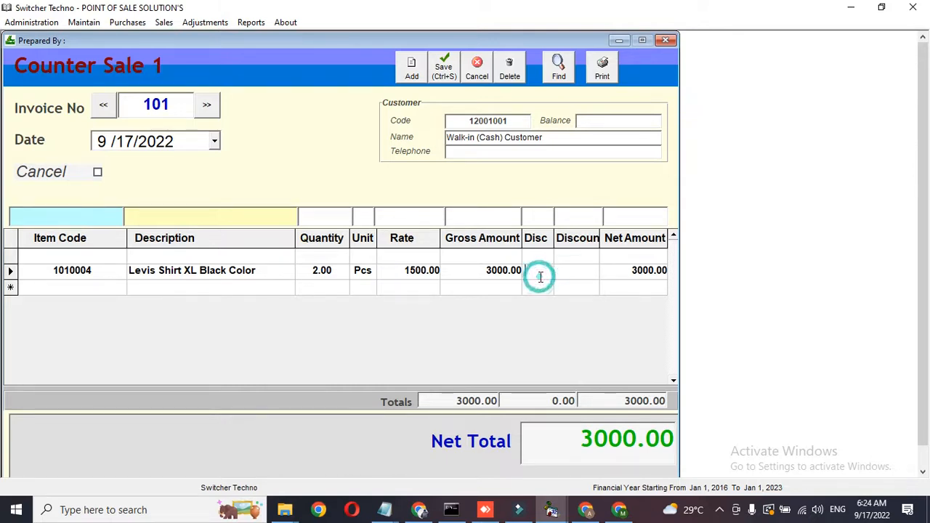
left_click(603, 67)
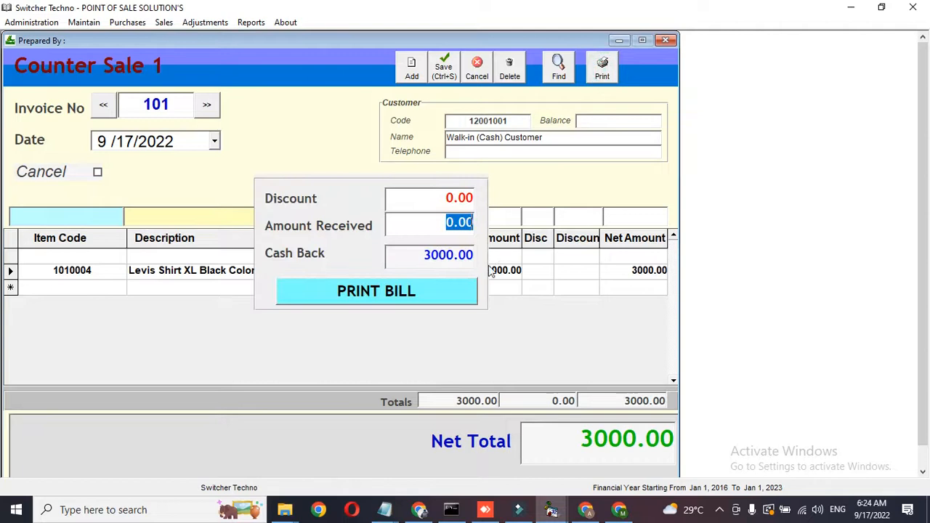
type("5000")
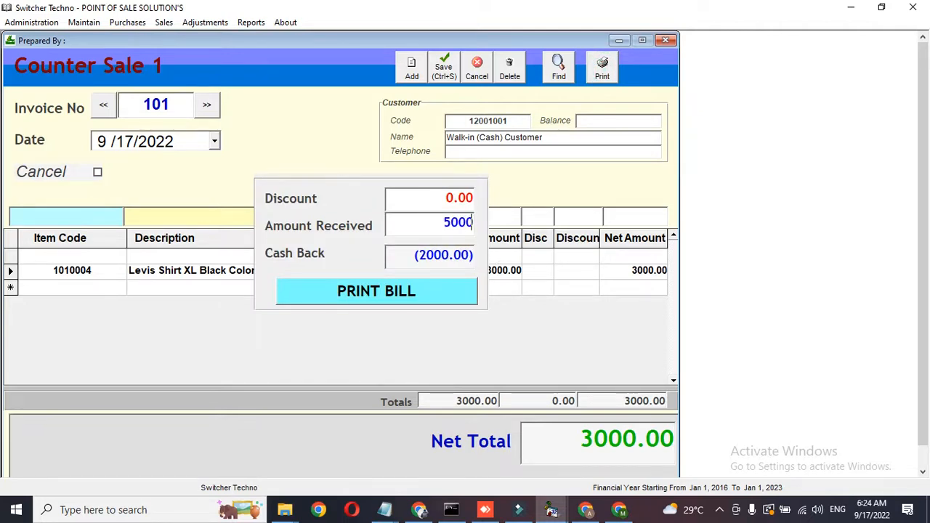
left_click(414, 246)
left_click_drag(417, 260, 504, 254)
left_click(447, 281)
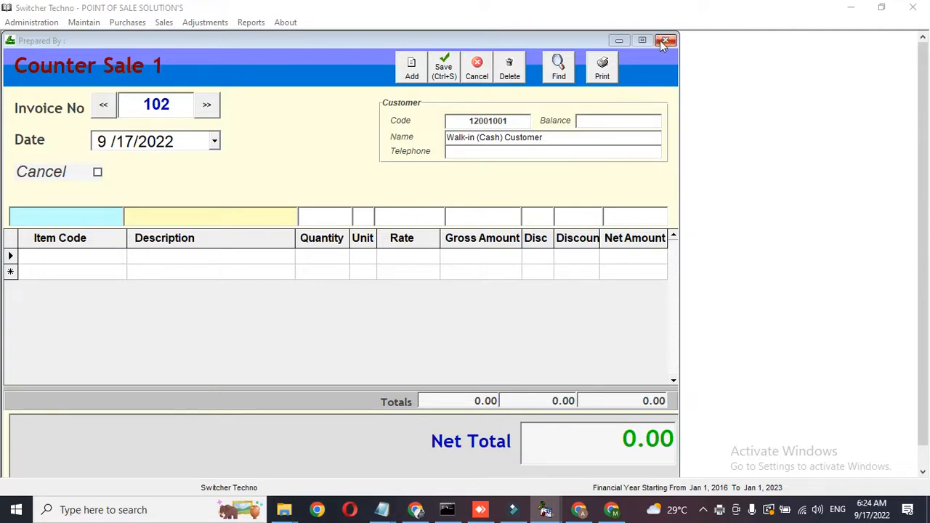
left_click(251, 24)
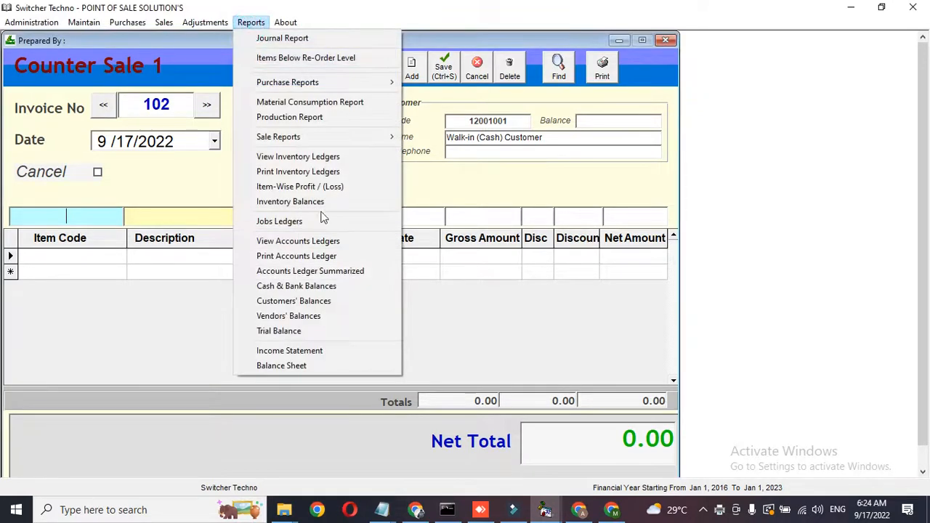
Step: Confirm the Levis shirt stock is 48 in Inventory Balances, preview its ledger, then open Account Ledgers
left_click(320, 203)
left_click(545, 171)
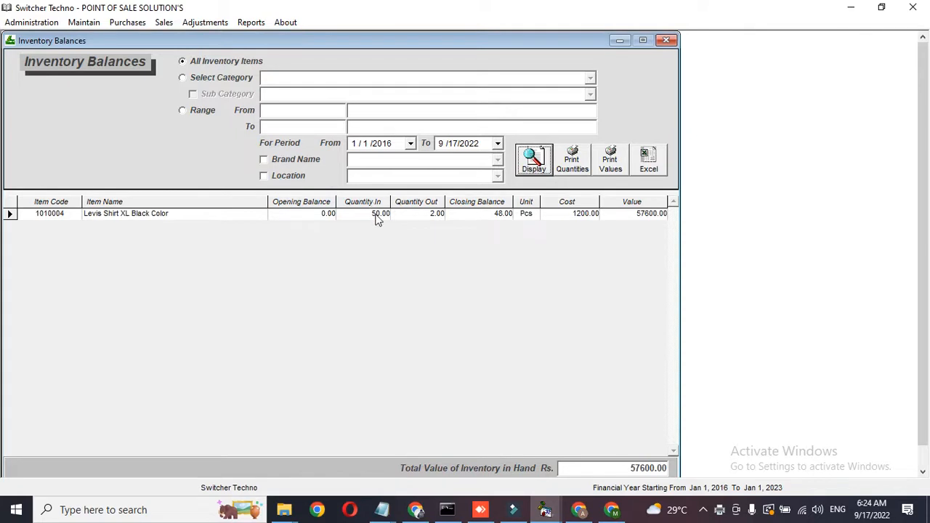
double_click(480, 215)
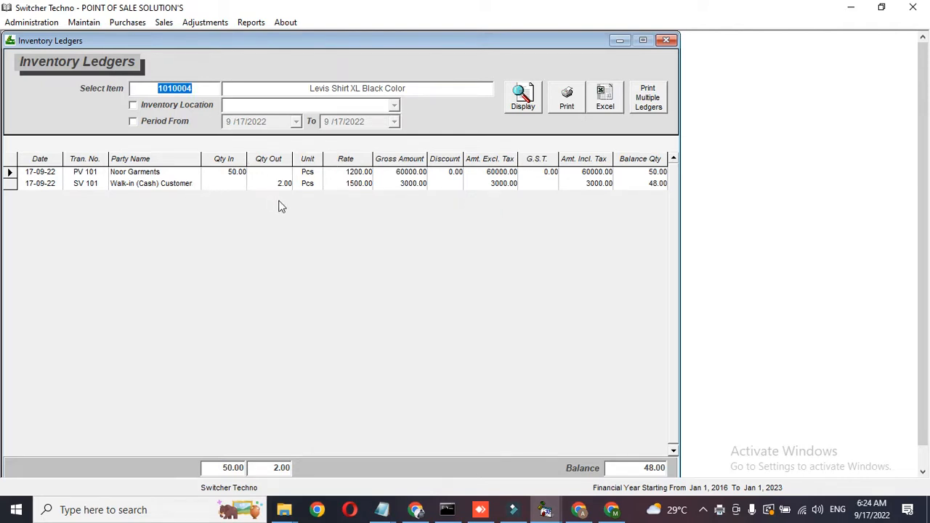
left_click(577, 109)
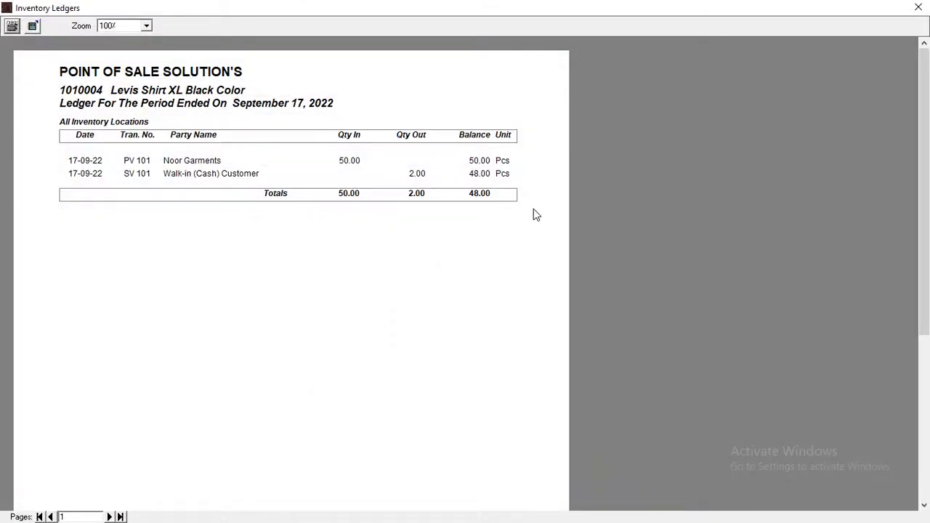
left_click(918, 7)
left_click(251, 22)
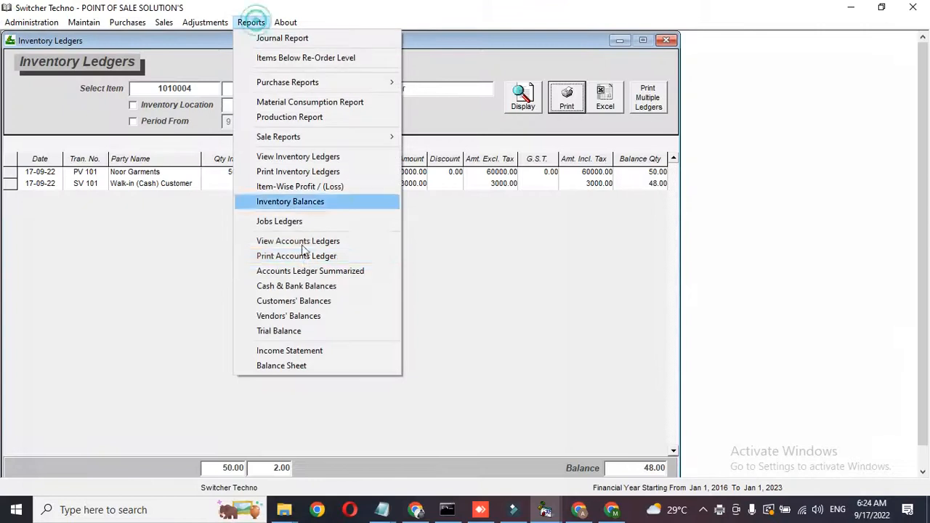
left_click(306, 242)
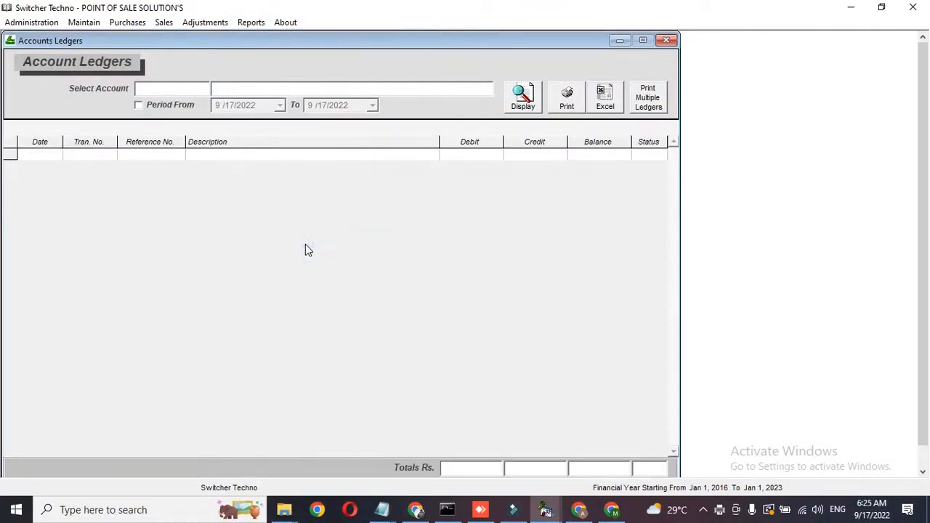
Step: Display Noor Garments' ledger showing 30000 debit, 60000 credit and a 30000 balance owed
type("noor")
key("Return")
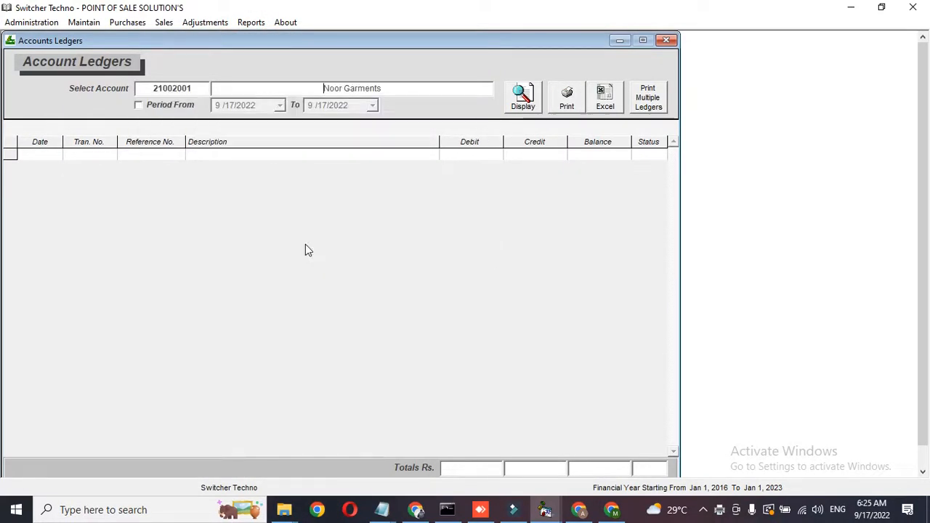
left_click(520, 103)
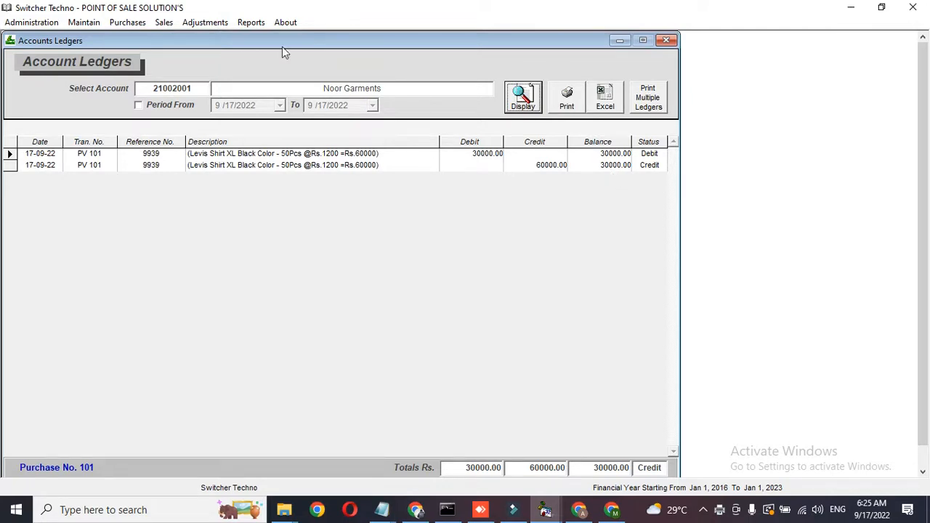
left_click(116, 22)
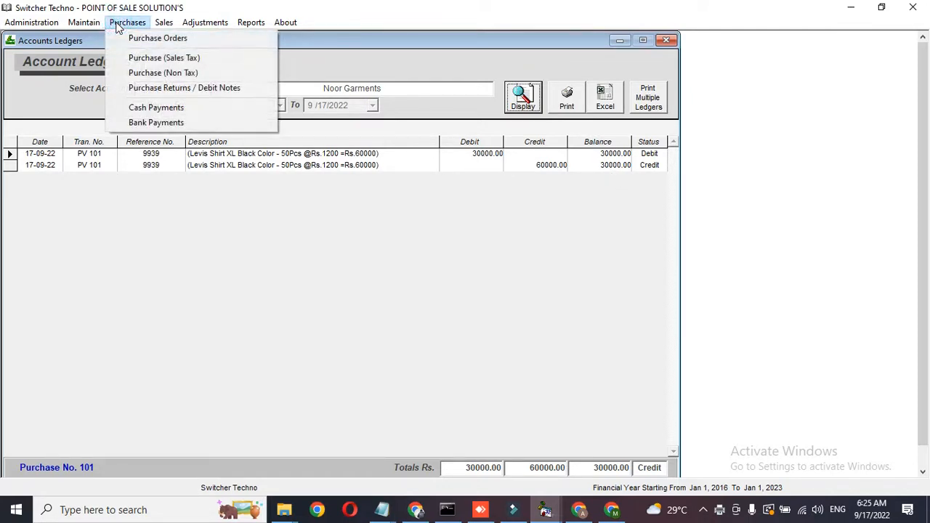
Step: Start a petty cash payment voucher paid from Cash in Hand
left_click(184, 108)
left_click(565, 127)
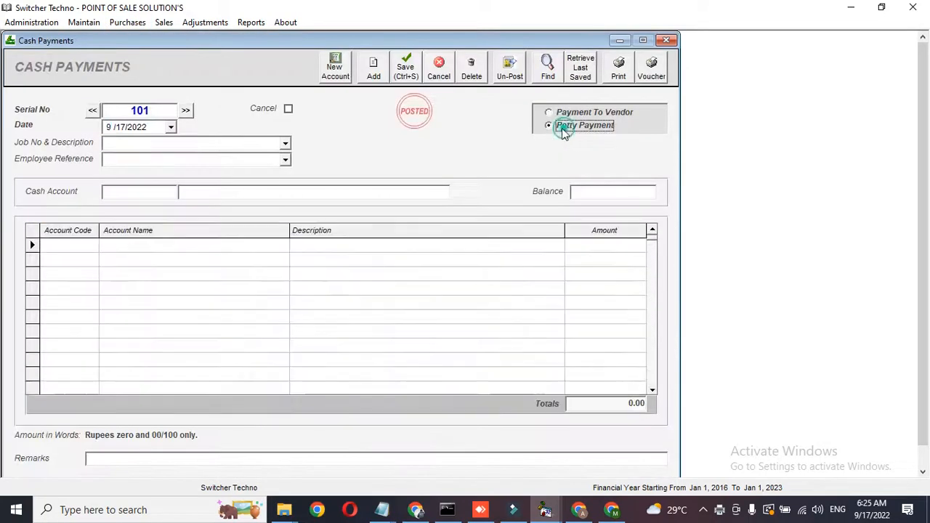
left_click(148, 192)
type("ca")
key("Return")
Step: Pay Noor Garments 10000 with narration 'paid', save the voucher, and refresh their ledger
left_click(88, 247)
type("noor")
key("Down")
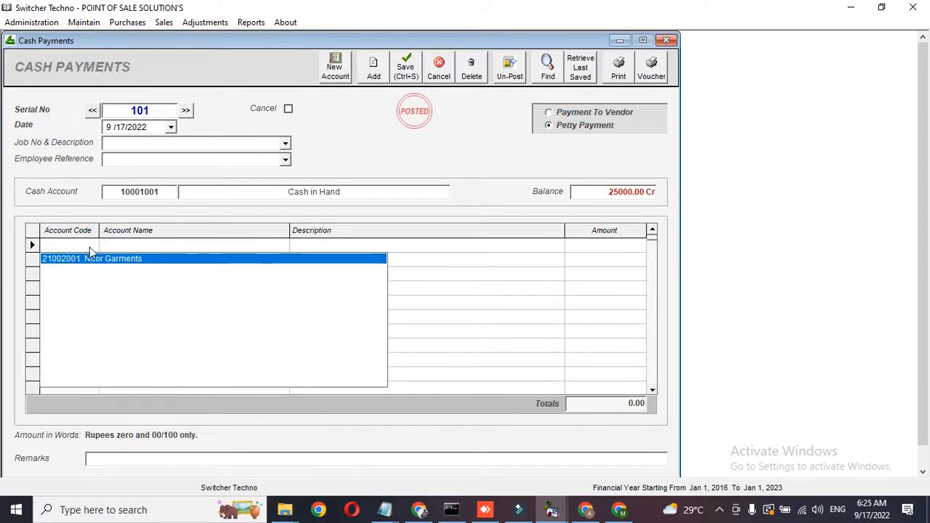
key("Return")
type("paid")
key("Return")
type("10000")
key("Return")
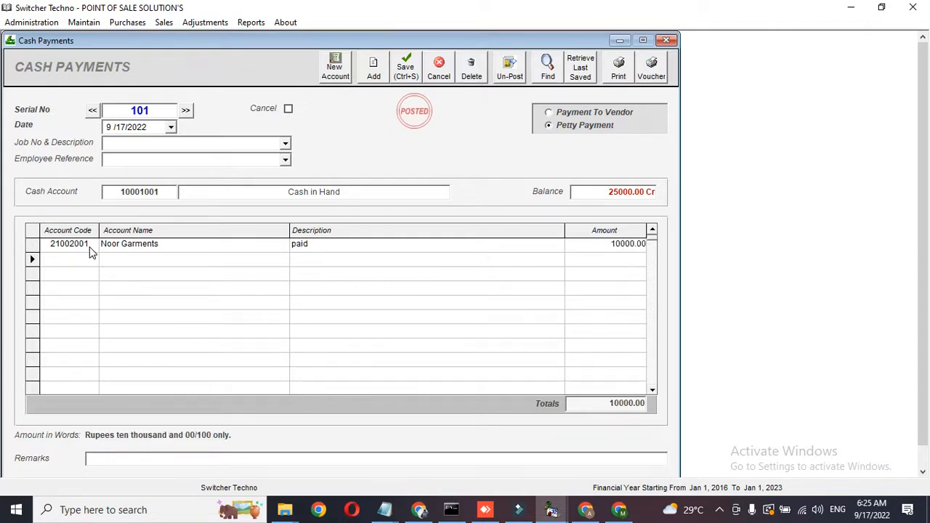
left_click(407, 68)
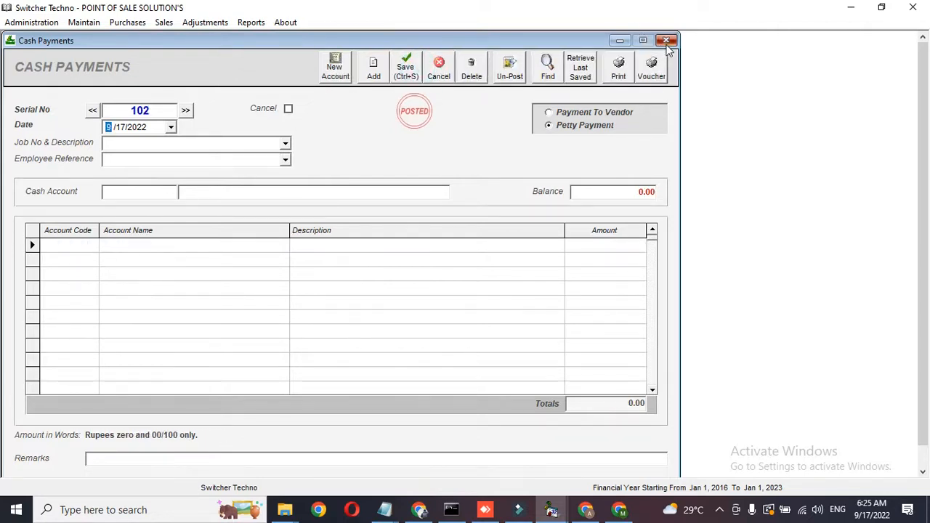
left_click(667, 40)
left_click(509, 102)
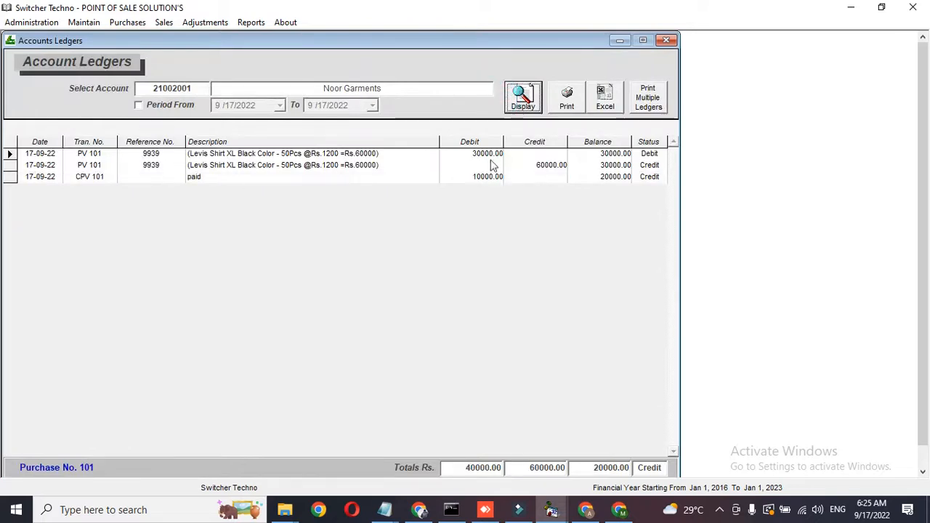
Step: Close the ledger and display Item-Wise Profit: Levis shirts cost 2400, sold 3000, 600 profit
left_click(567, 98)
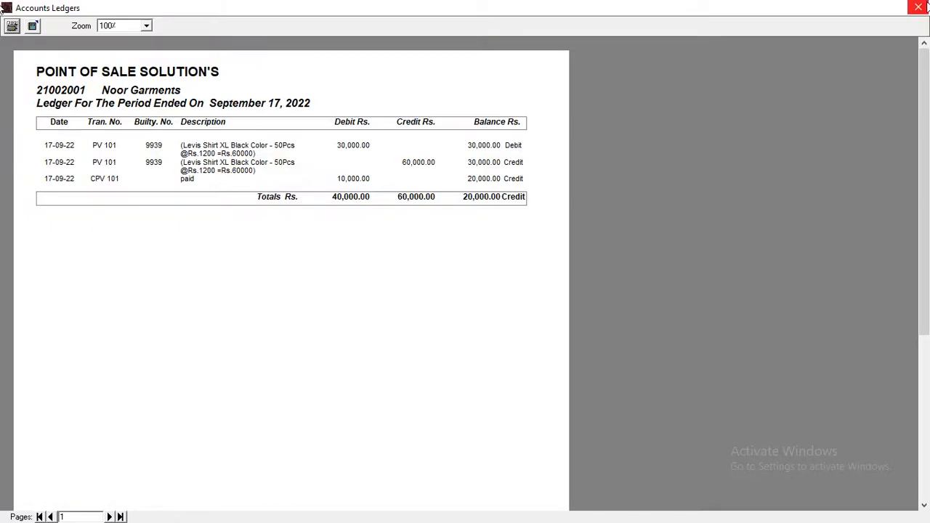
left_click(919, 8)
left_click(662, 40)
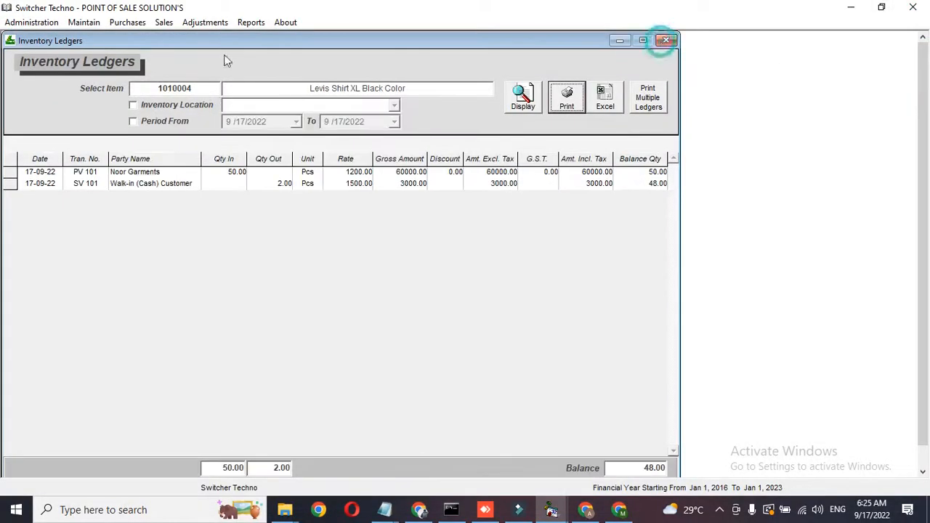
left_click(252, 23)
left_click(320, 188)
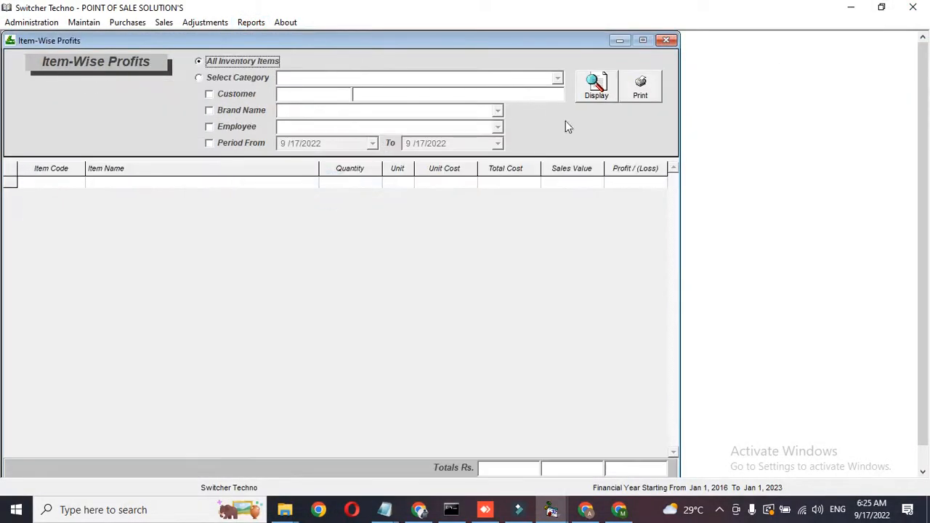
left_click(591, 99)
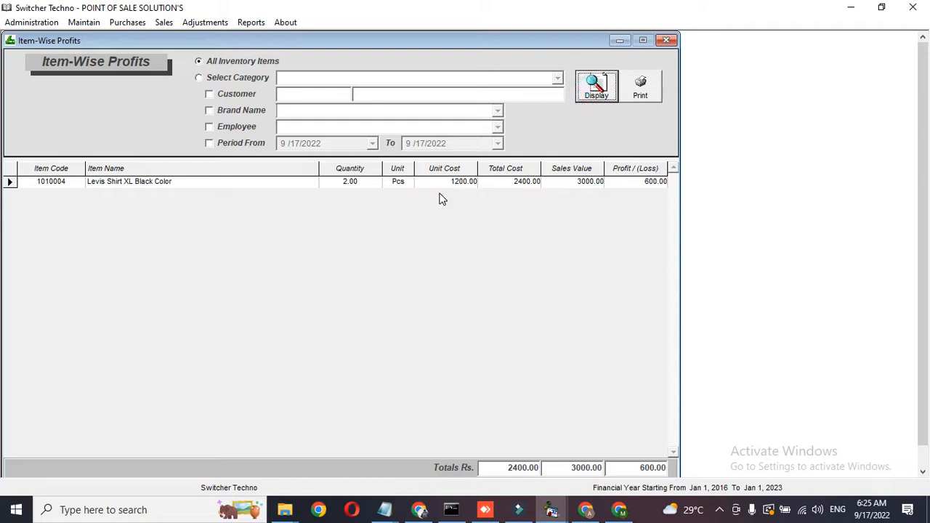
left_click(650, 182)
left_click(648, 195)
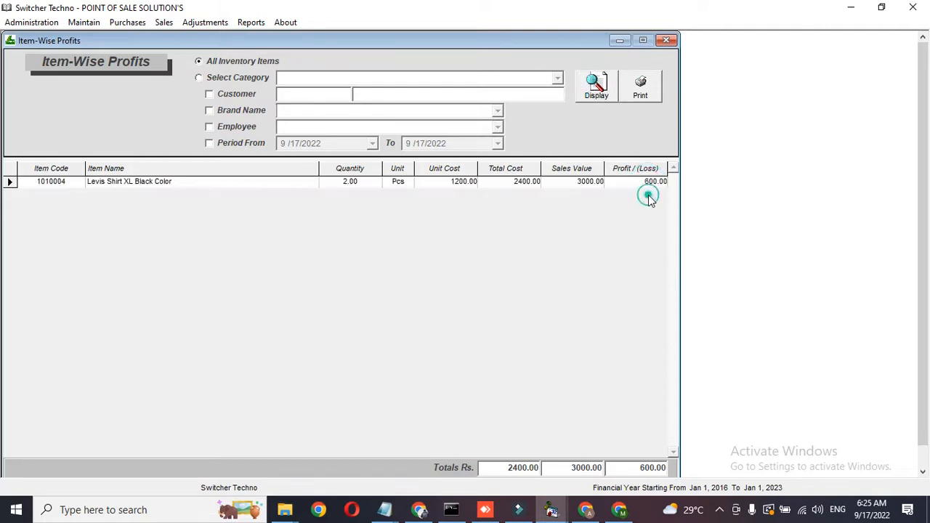
Step: Tick Period From on the profit report and check its start-date calendar
left_click(247, 144)
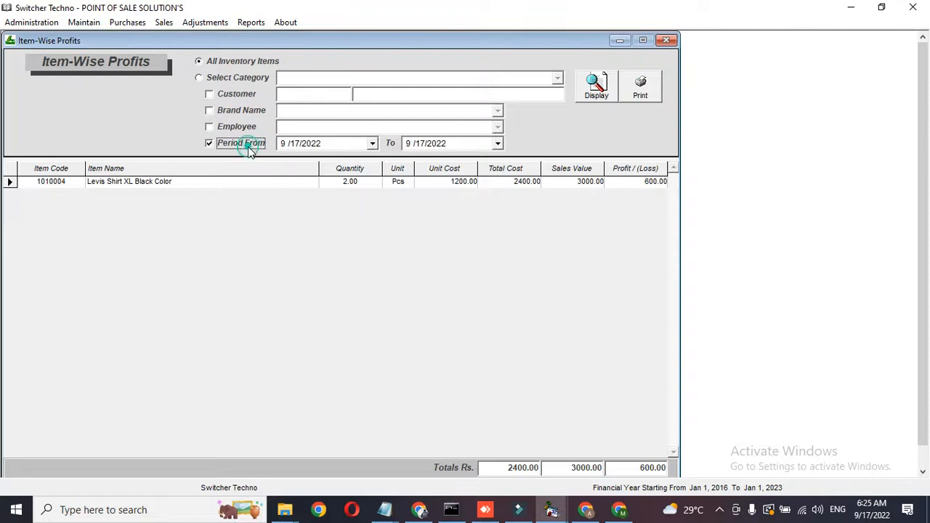
left_click(372, 144)
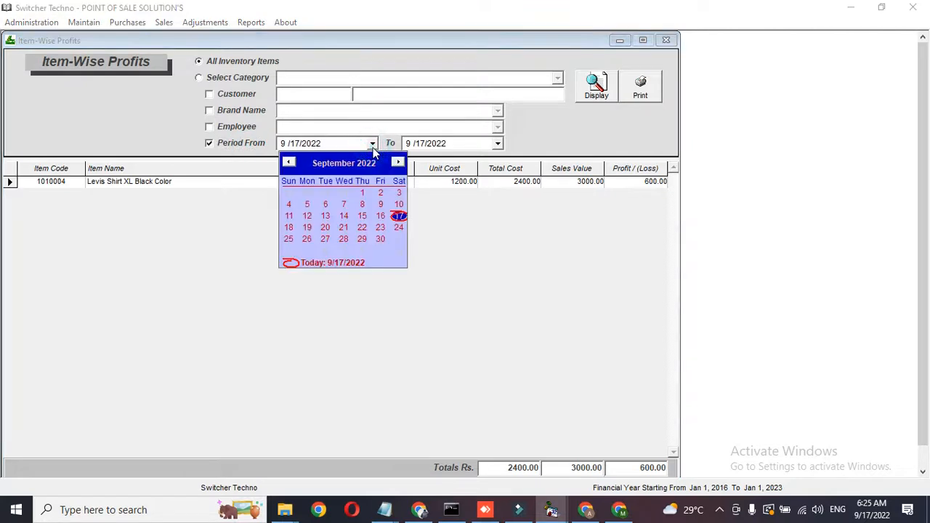
left_click(373, 148)
left_click(251, 22)
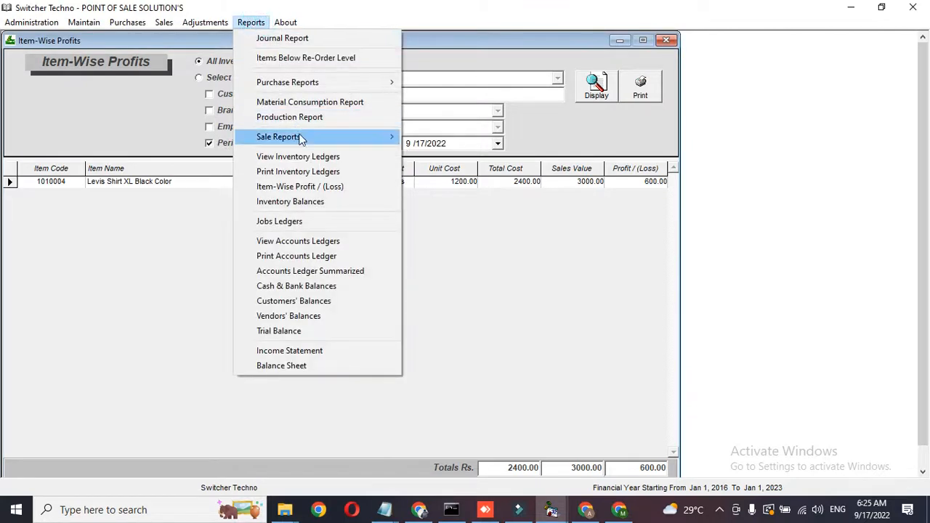
Step: Display the Sale Summary report for all sales
left_click(291, 137)
left_click(445, 137)
left_click(561, 97)
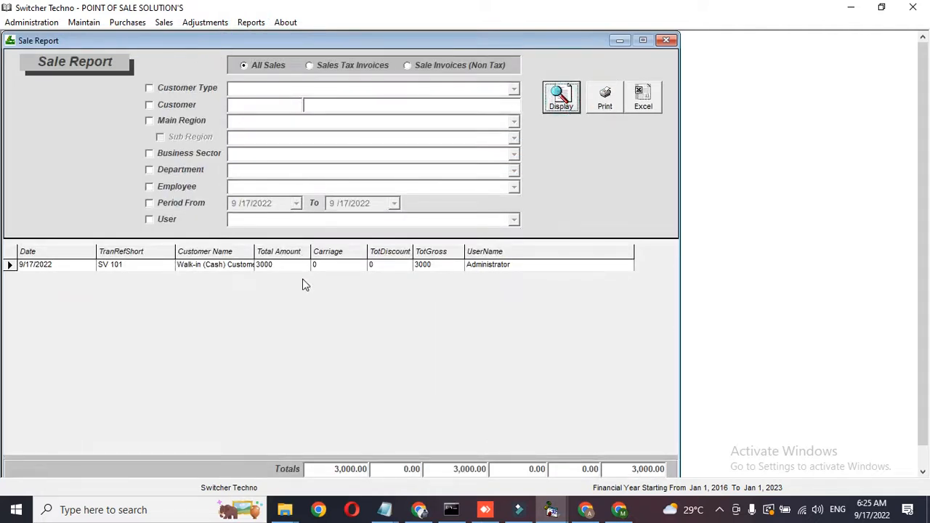
left_click(167, 220)
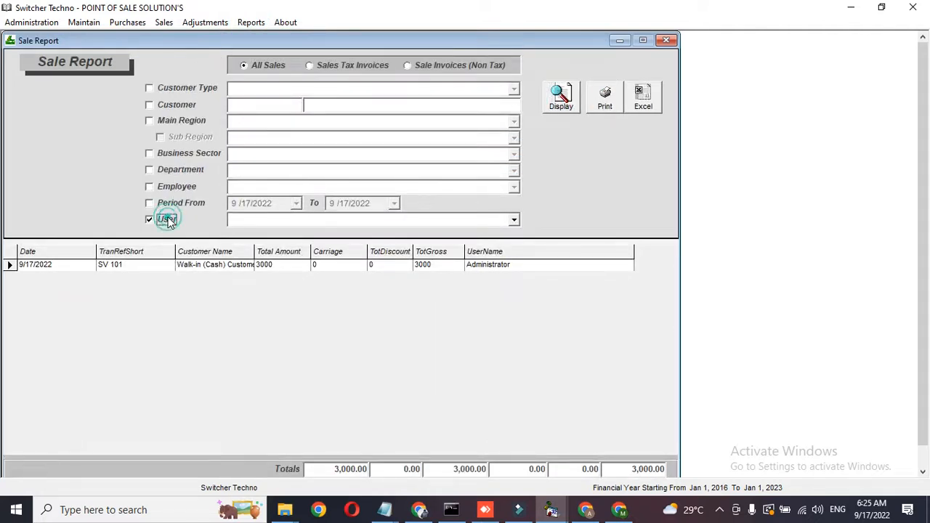
left_click(174, 107)
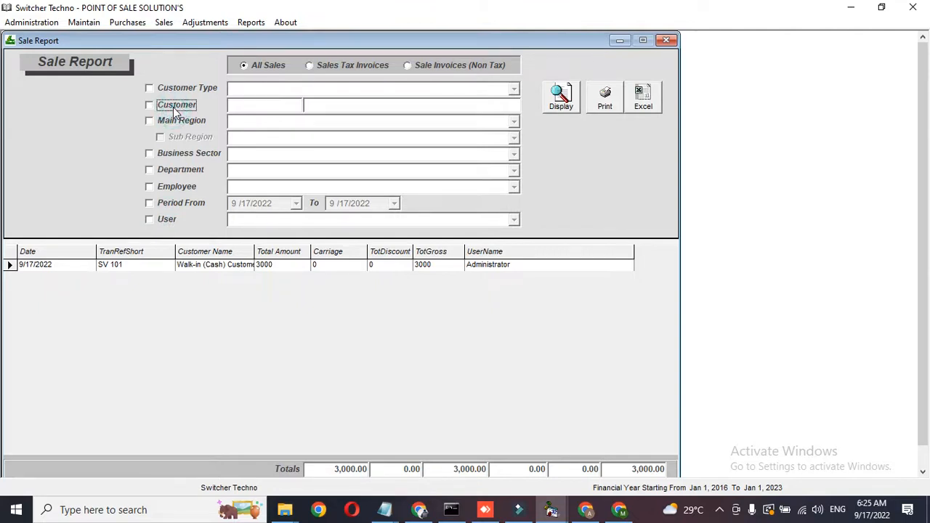
Step: Display the Purchase Register for all purchases
left_click(250, 21)
mouse_move(287, 82)
left_click(445, 99)
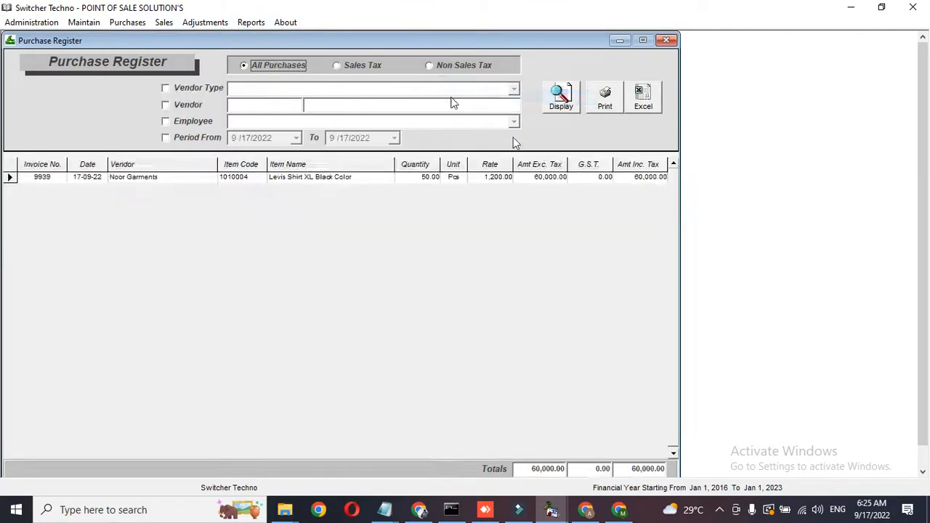
left_click(566, 97)
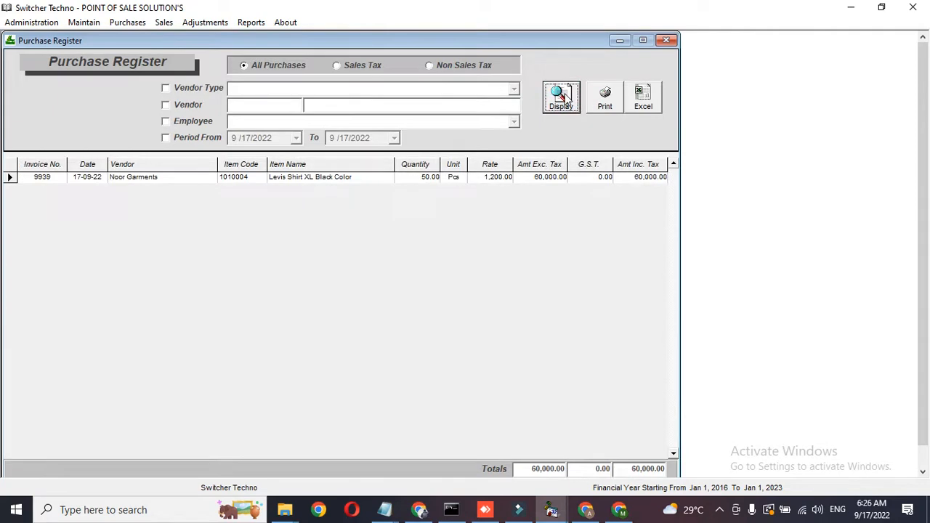
left_click(220, 141)
left_click(220, 143)
Step: Display the customers' and vendors' balances, including 20000 owed to Noor Garments
left_click(250, 22)
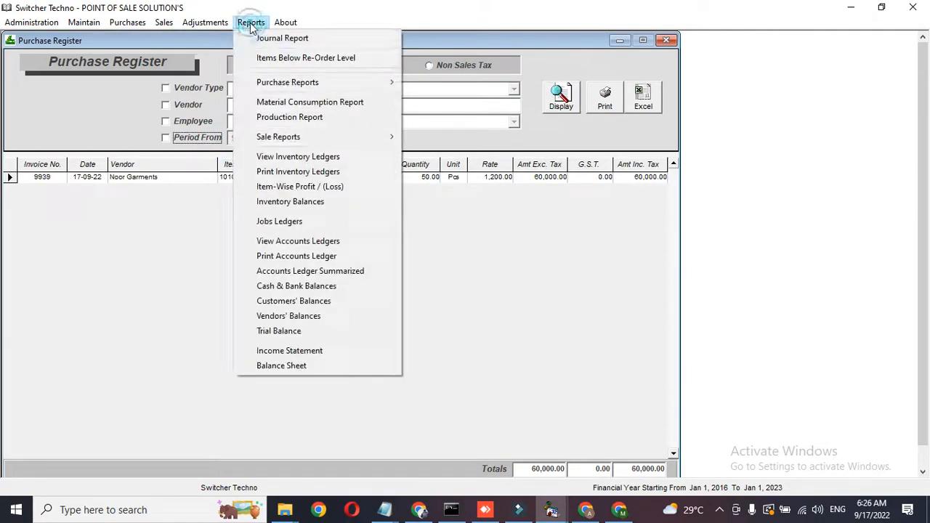
left_click(335, 302)
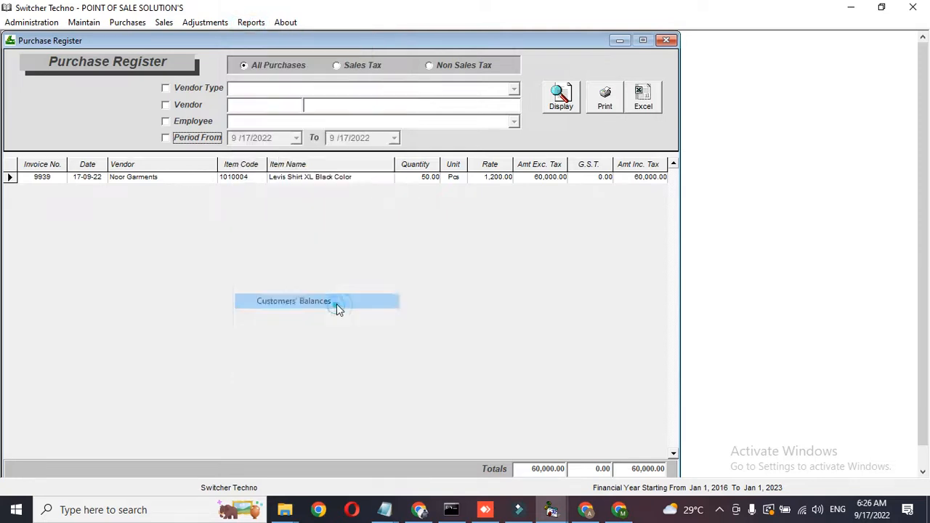
left_click(593, 78)
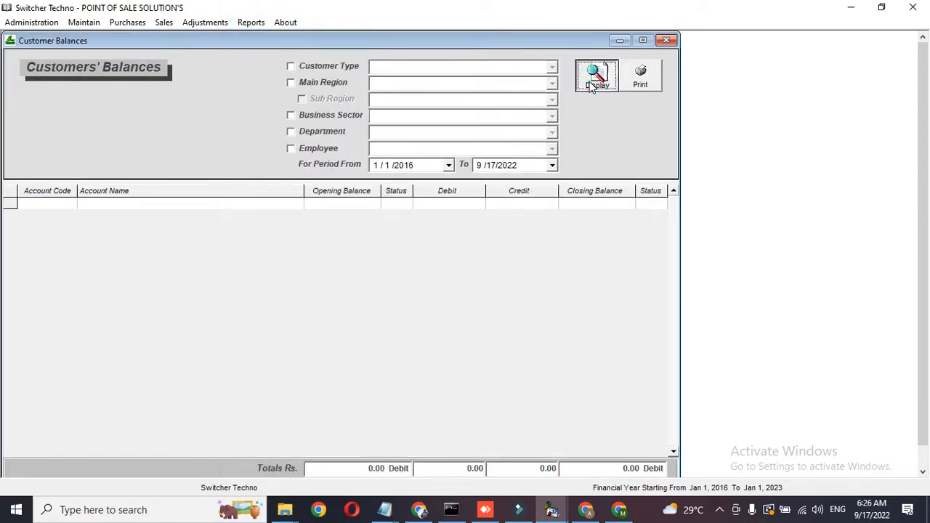
left_click(597, 76)
left_click(667, 41)
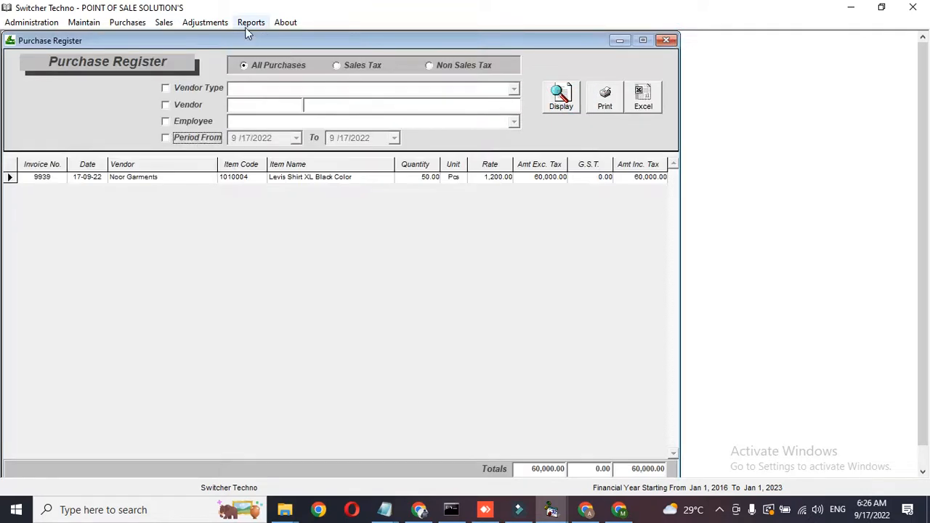
left_click(250, 24)
left_click(316, 315)
left_click(593, 78)
left_click(595, 195)
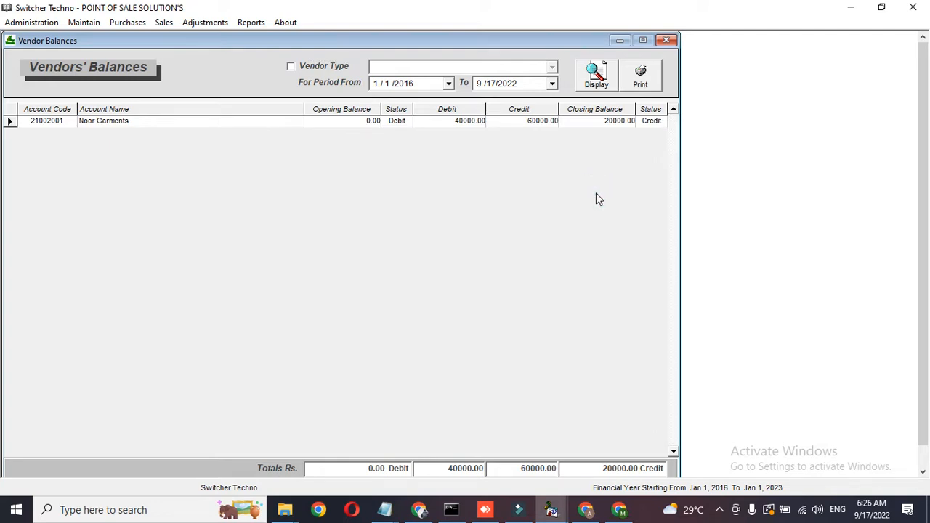
left_click(667, 40)
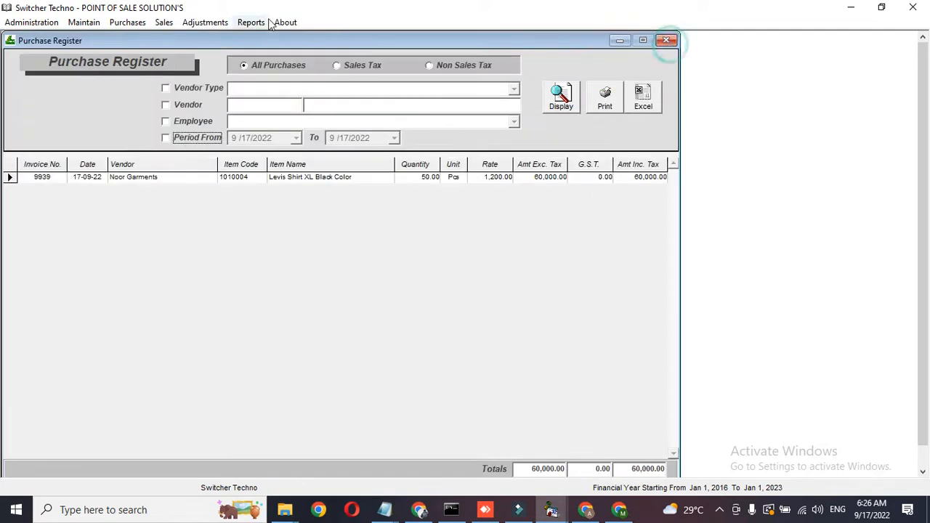
Step: Close the purchase register, sale report and inventory balances windows
left_click(248, 23)
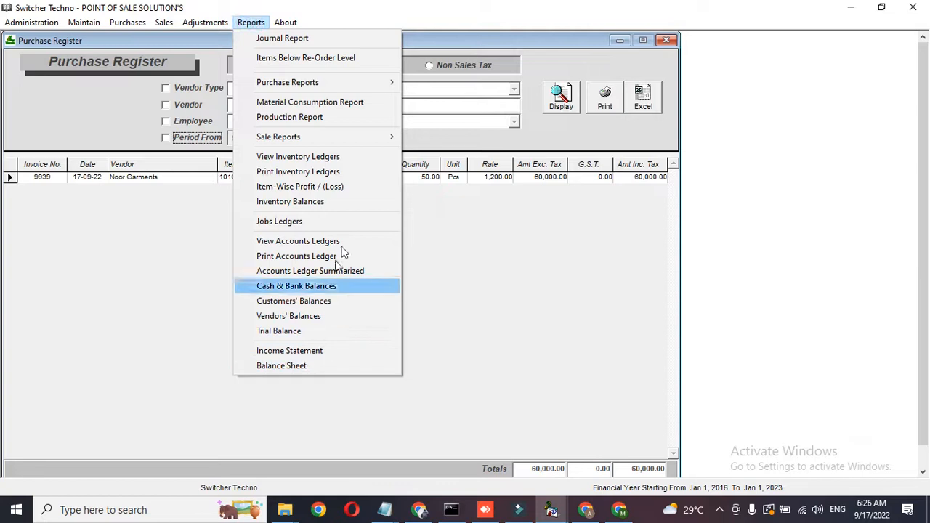
left_click(676, 36)
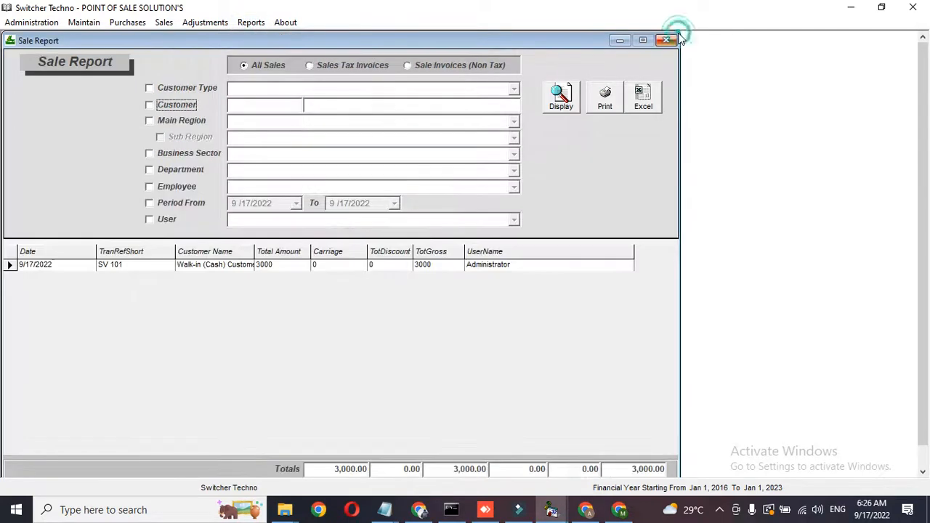
left_click(677, 38)
left_click(672, 37)
left_click(673, 36)
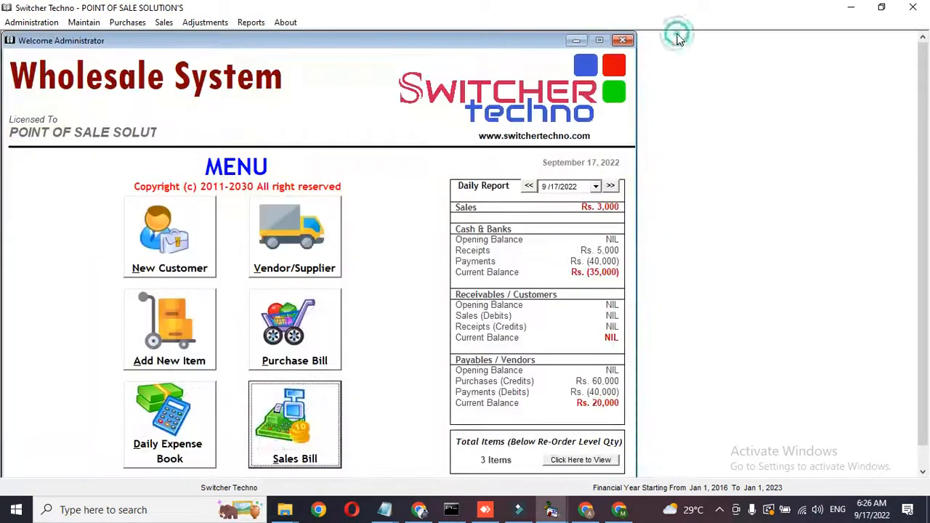
left_click(85, 456)
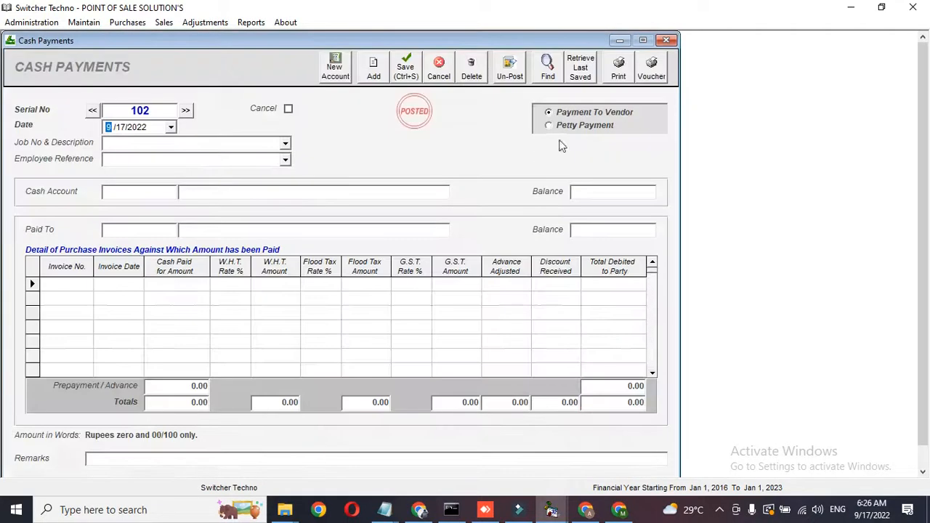
left_click(572, 124)
left_click(661, 36)
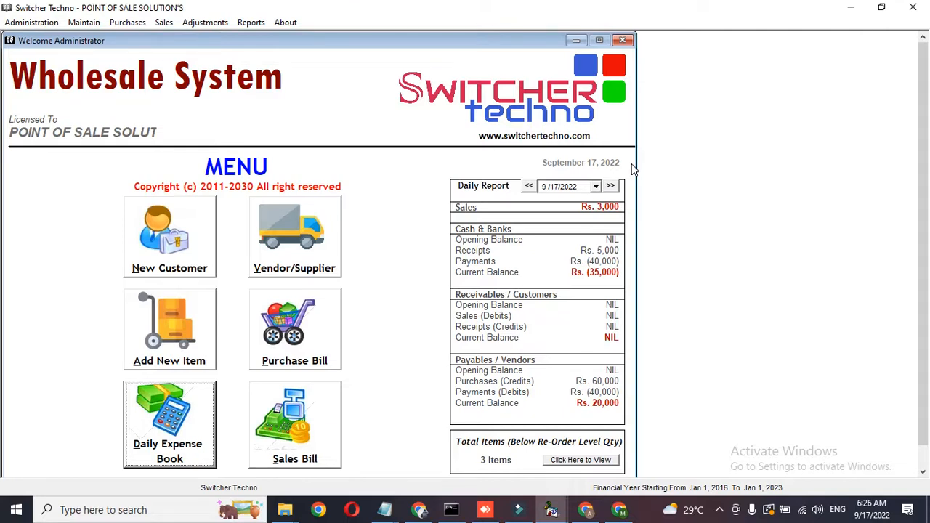
left_click(719, 509)
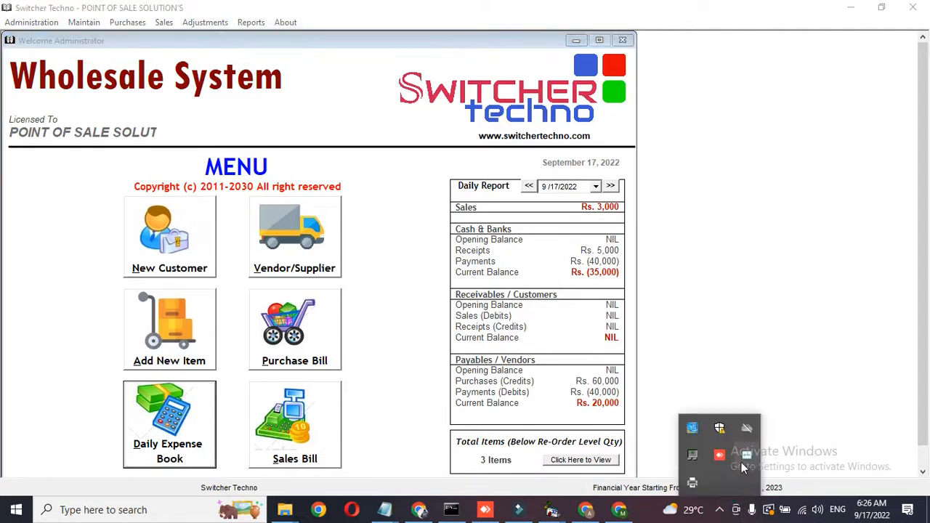